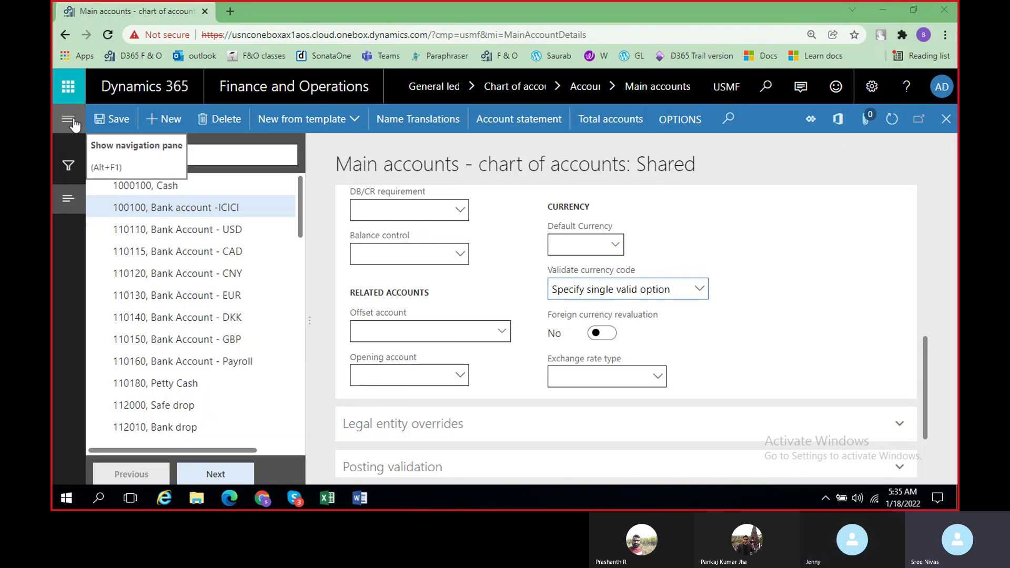
Open the Chart of accounts page under Accounts in the General ledger module
{"action": "left_click", "coordinate": [75, 125]}
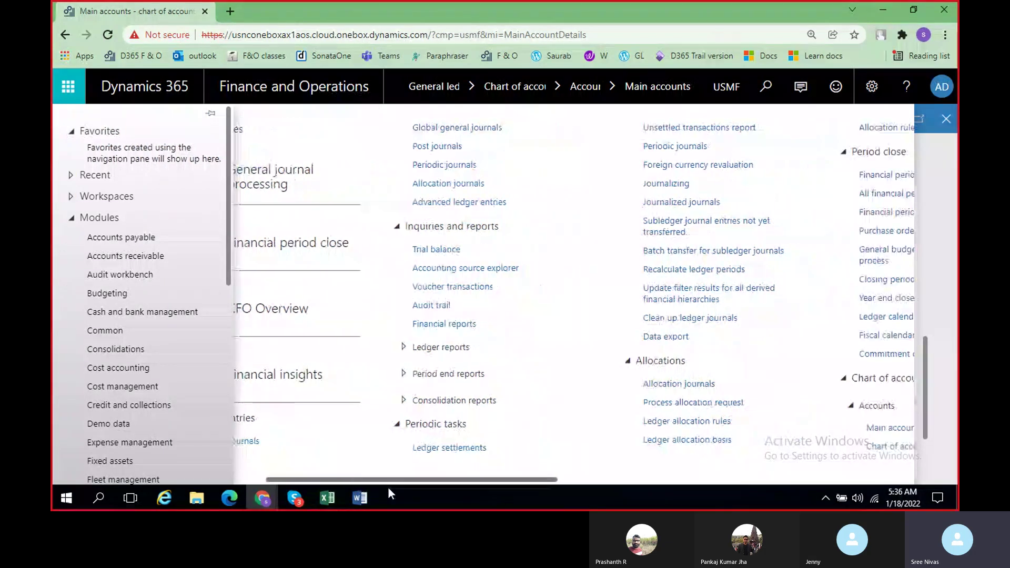
{"action": "left_click_drag", "start_coordinate": [473, 479], "coordinate": [582, 474]}
{"action": "left_click", "coordinate": [574, 454]}
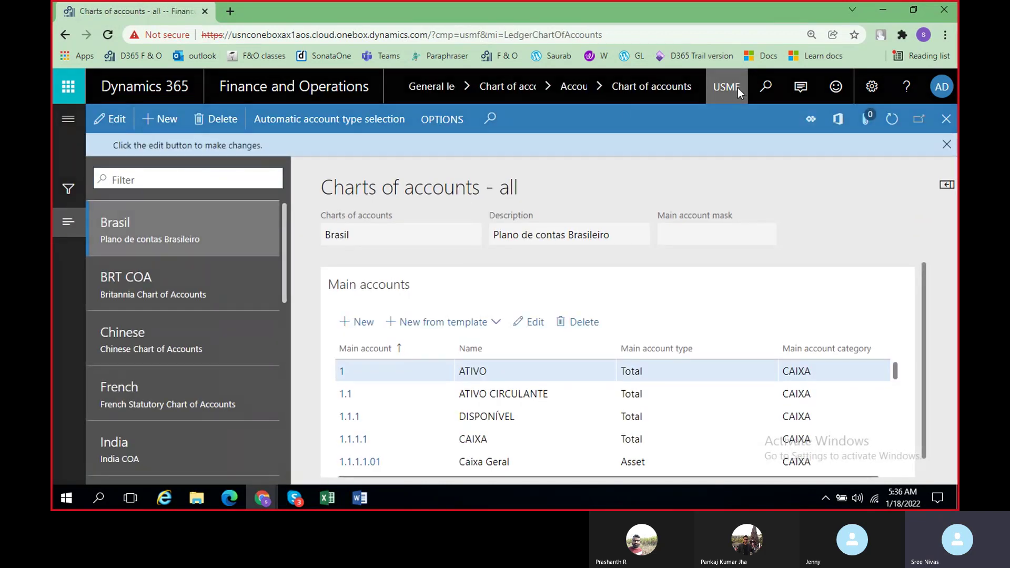
Switch the active legal entity from USMF to BTN
{"action": "left_click", "coordinate": [726, 92]}
{"action": "type", "text": "BR"}
{"action": "type", "text": "T"}
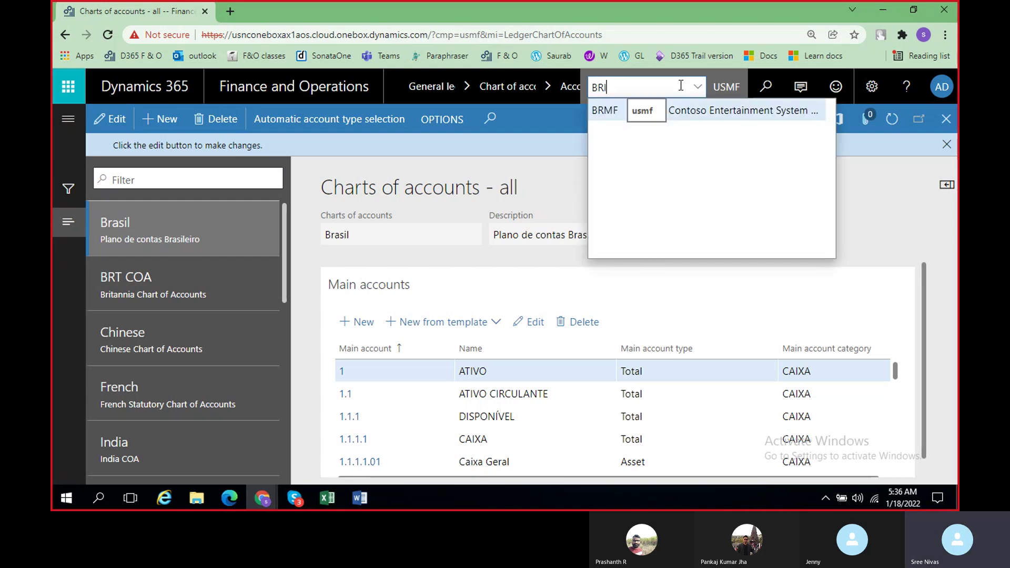
{"action": "left_click", "coordinate": [651, 110]}
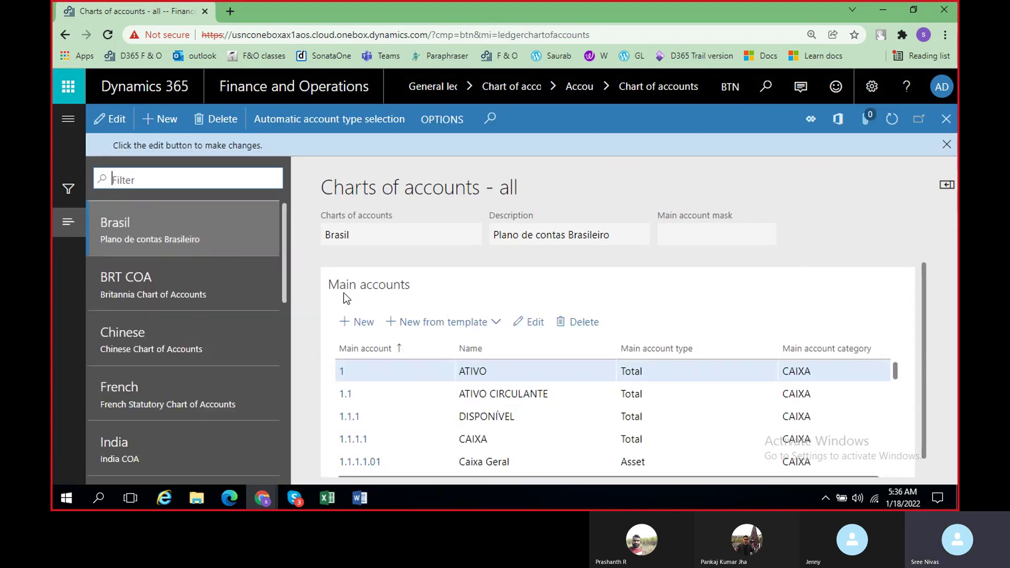
Examine the main accounts of the BRT COA, Chinese and French charts of accounts, ending on BRT COA
{"action": "left_click", "coordinate": [159, 283]}
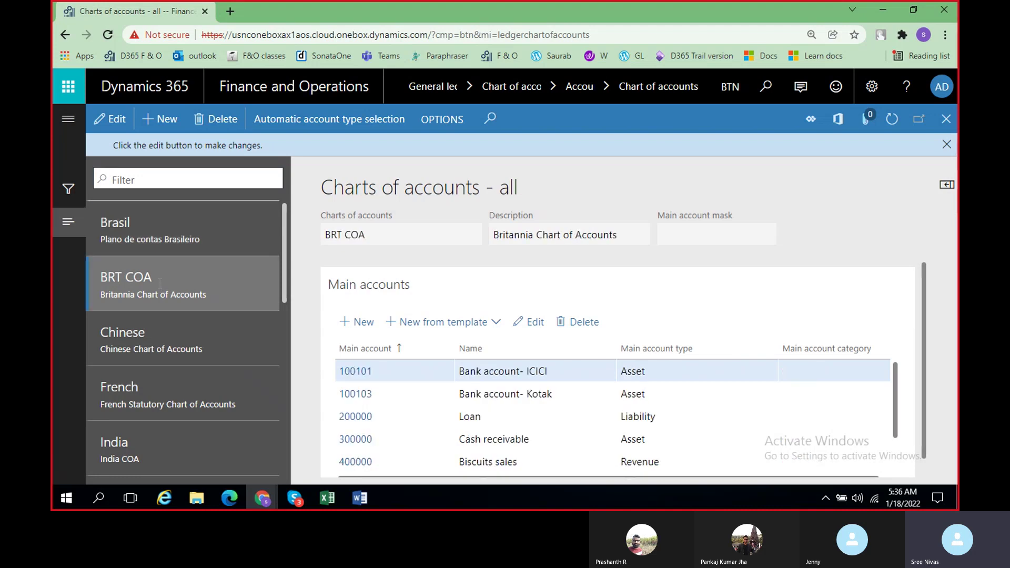
{"action": "scroll", "coordinate": [581, 409], "scroll_direction": "down", "scroll_amount": 1}
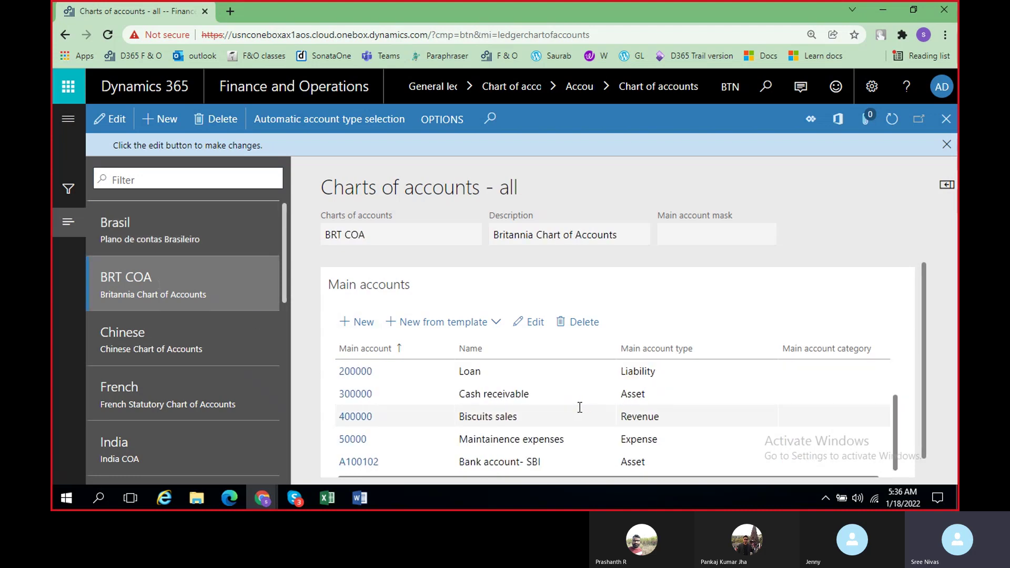
{"action": "scroll", "coordinate": [653, 408], "scroll_direction": "up", "scroll_amount": 1}
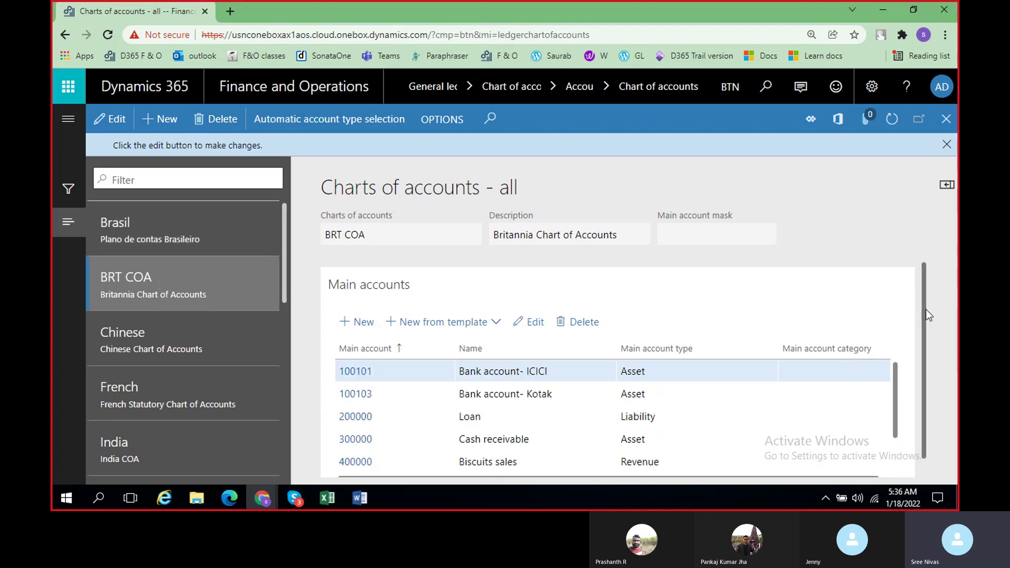
{"action": "scroll", "coordinate": [924, 331], "scroll_direction": "down", "scroll_amount": 1}
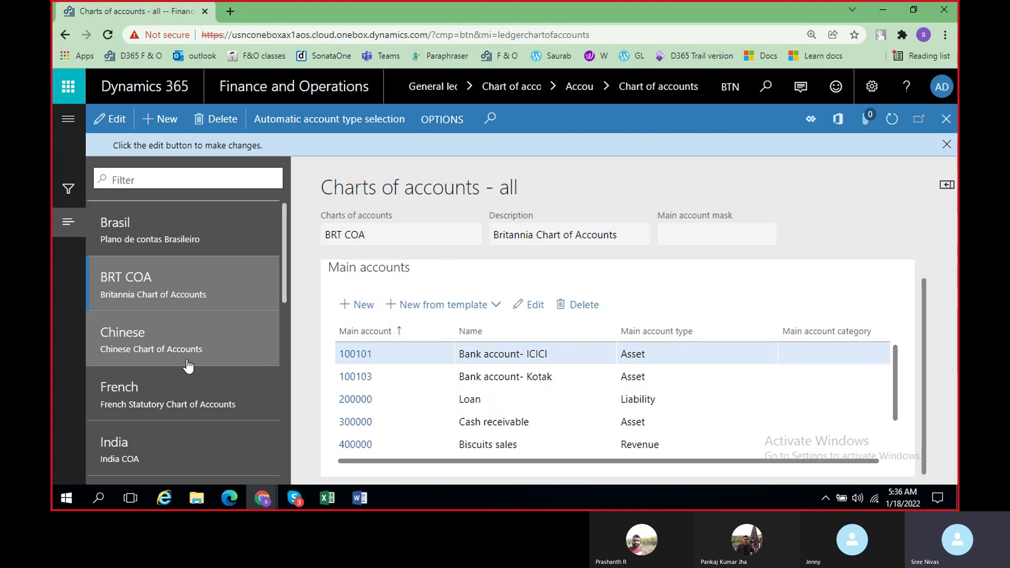
{"action": "scroll", "coordinate": [437, 400], "scroll_direction": "down", "scroll_amount": 1}
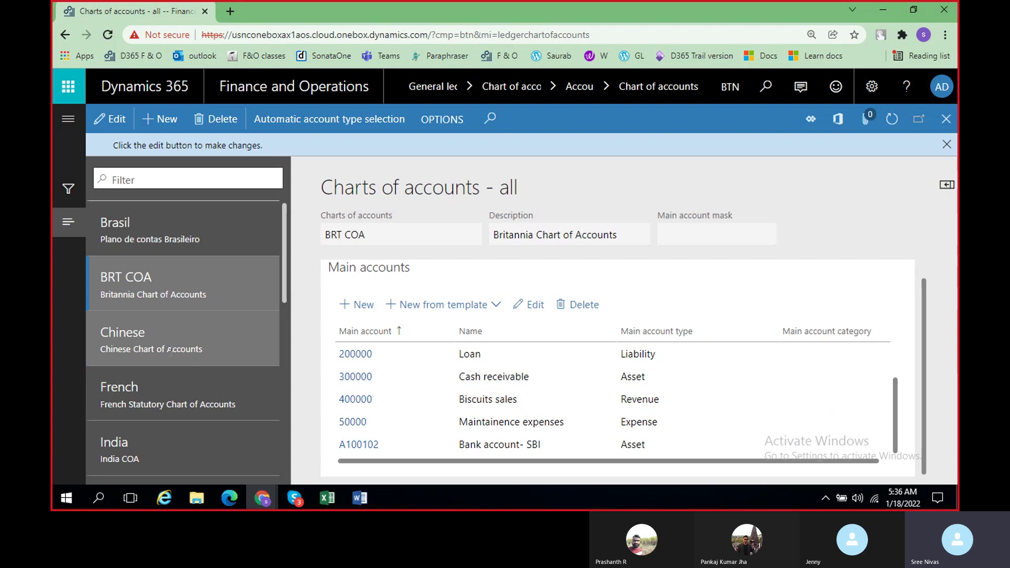
{"action": "left_click", "coordinate": [157, 337]}
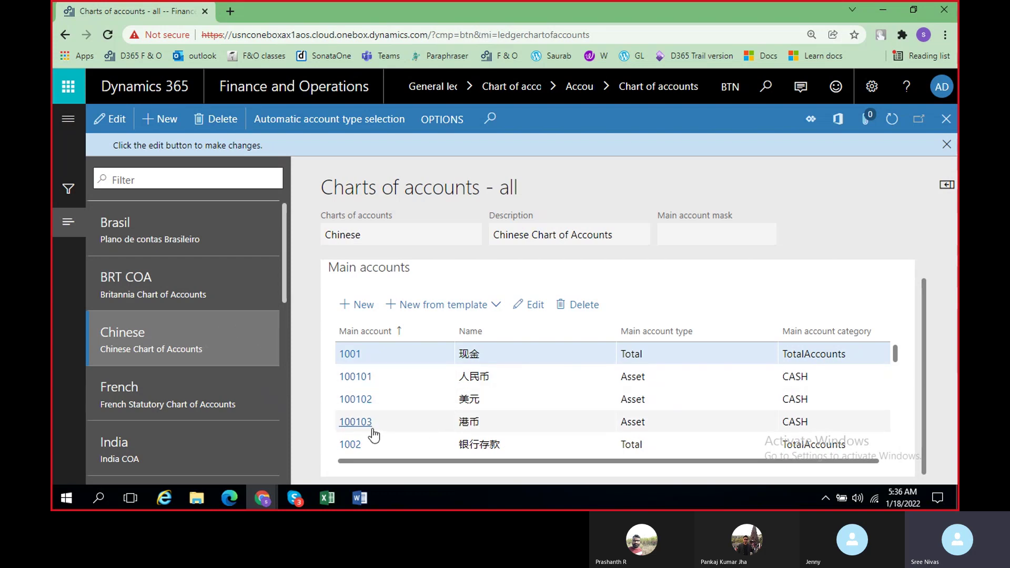
{"action": "scroll", "coordinate": [431, 430], "scroll_direction": "down", "scroll_amount": 8}
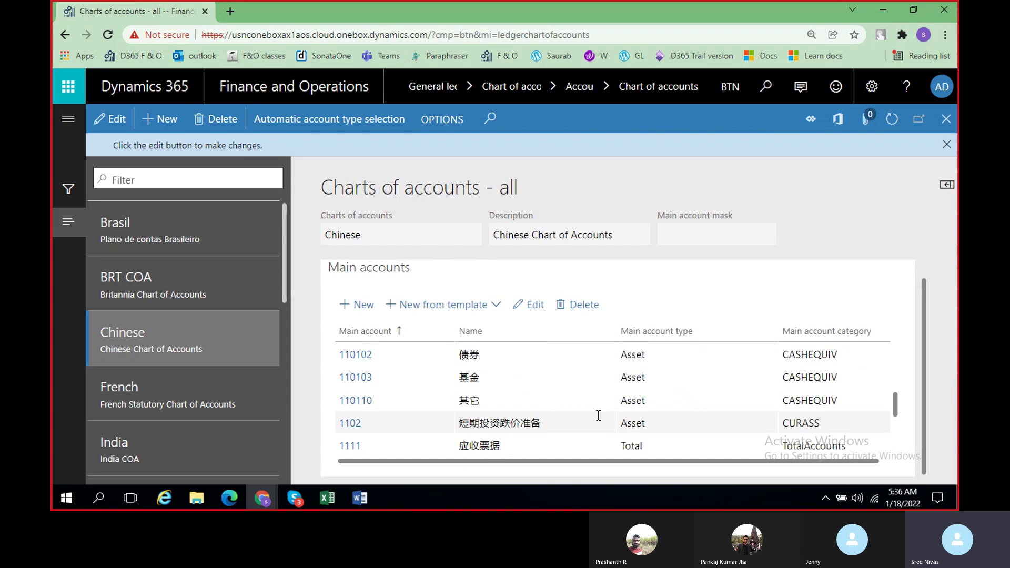
{"action": "scroll", "coordinate": [599, 415], "scroll_direction": "down", "scroll_amount": 2}
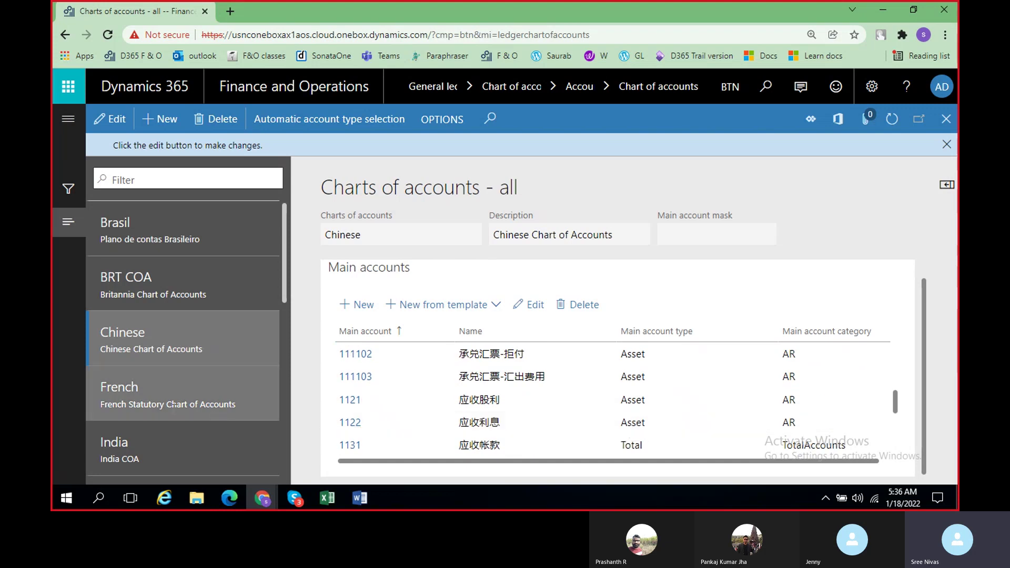
{"action": "left_click", "coordinate": [172, 413]}
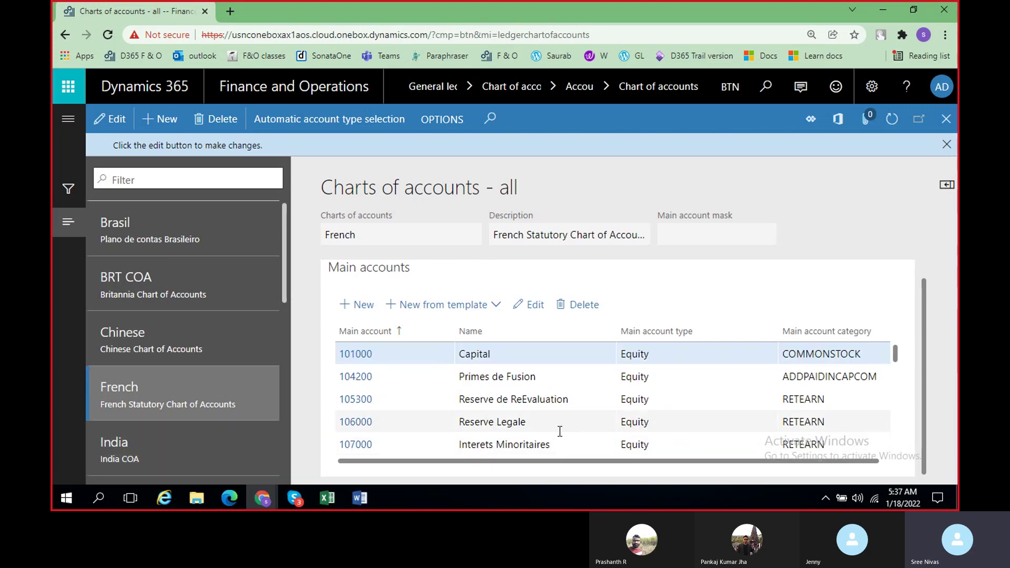
{"action": "left_click", "coordinate": [145, 277]}
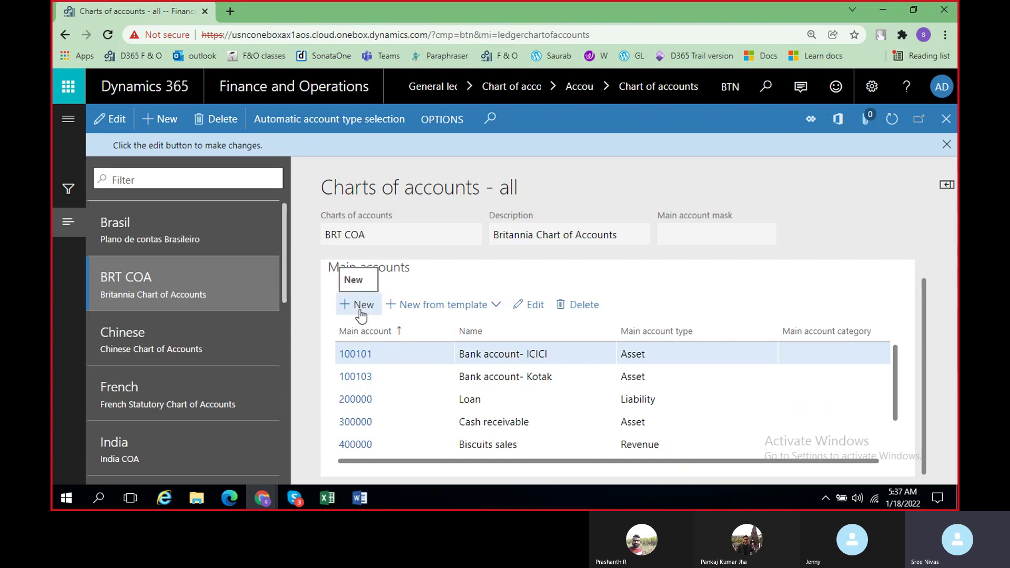
Open the Main accounts page under Chart of accounts in the General ledger module
{"action": "left_click", "coordinate": [68, 119]}
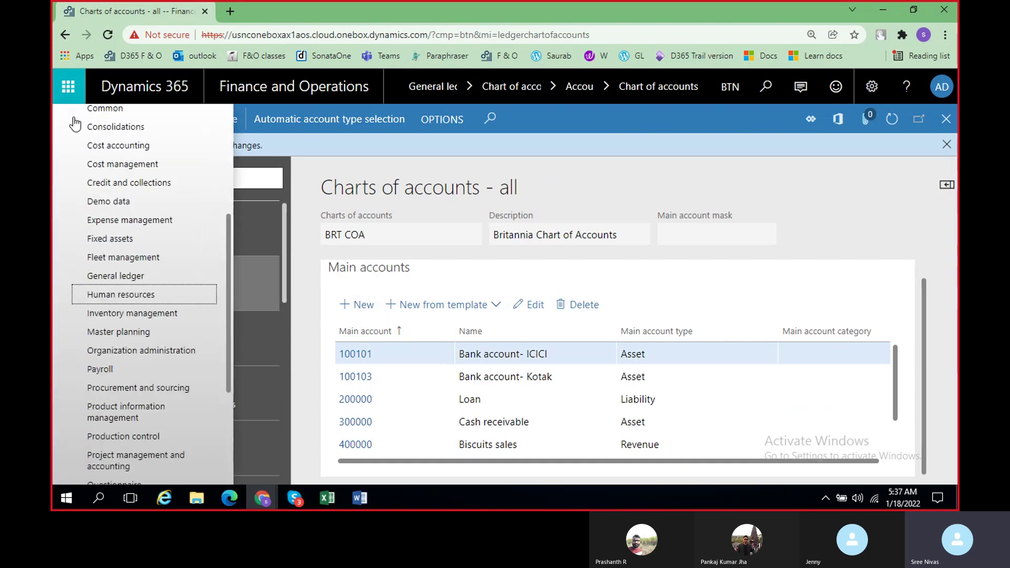
{"action": "left_click", "coordinate": [124, 285]}
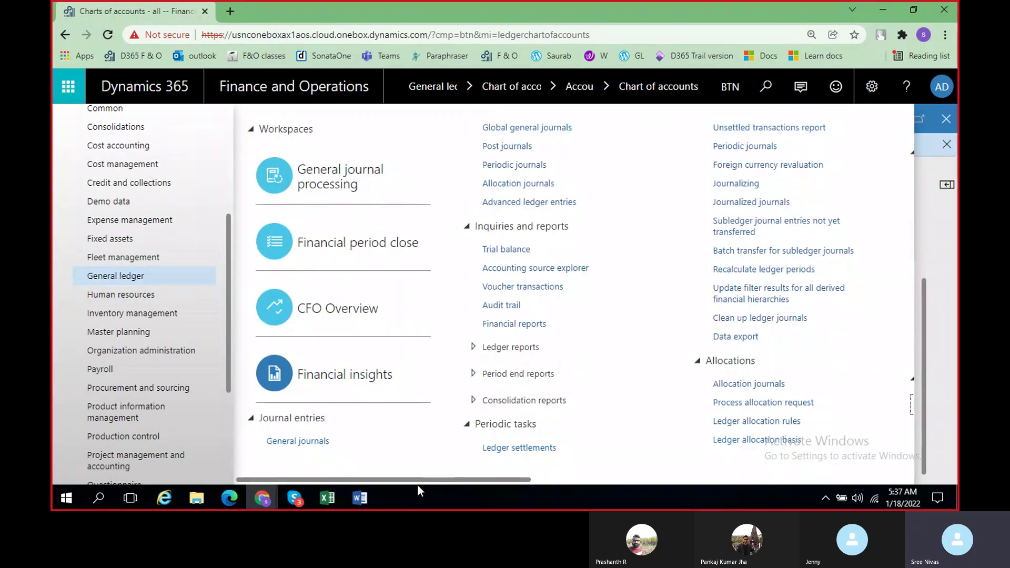
{"action": "left_click_drag", "start_coordinate": [421, 482], "coordinate": [642, 482]}
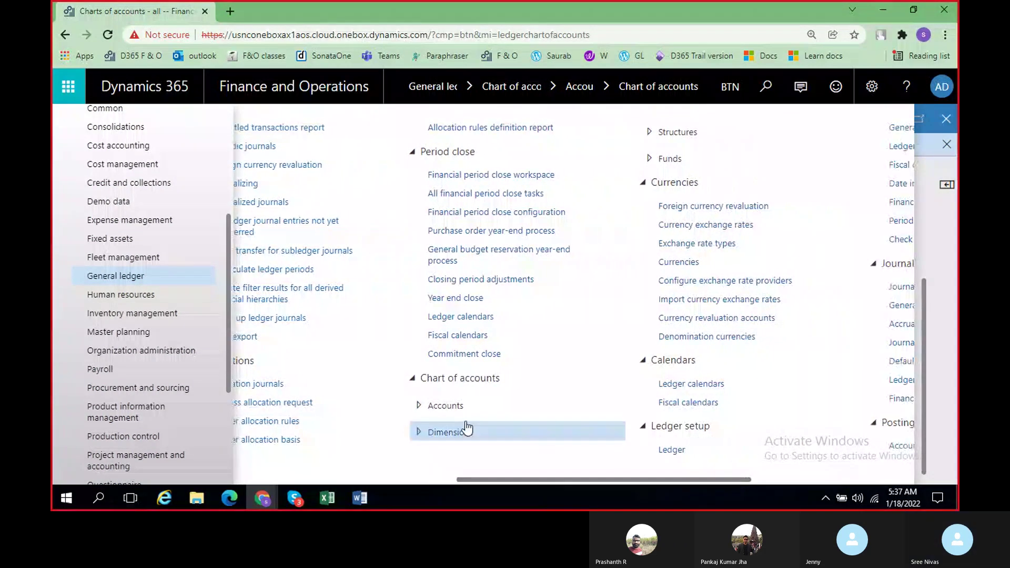
{"action": "left_click", "coordinate": [419, 407]}
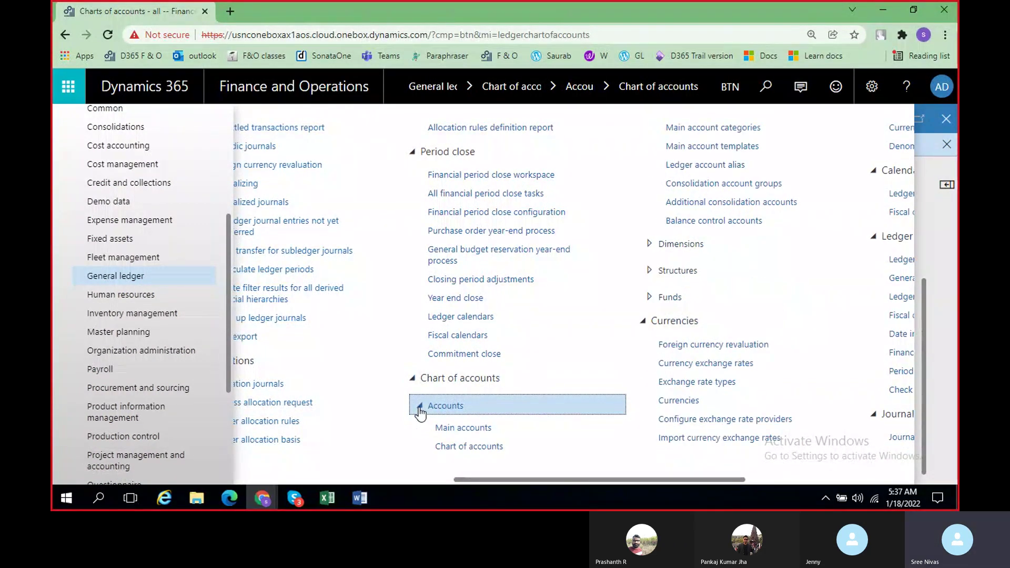
{"action": "left_click", "coordinate": [476, 427]}
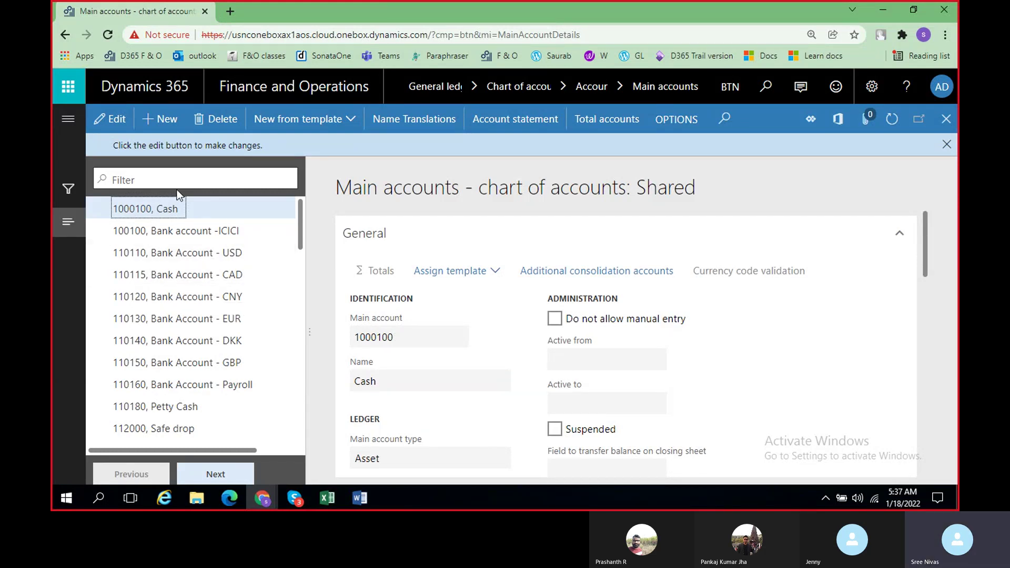
Start a new main account and check the account number ranges in the Word class notes before returning to the browser
{"action": "left_click", "coordinate": [168, 126]}
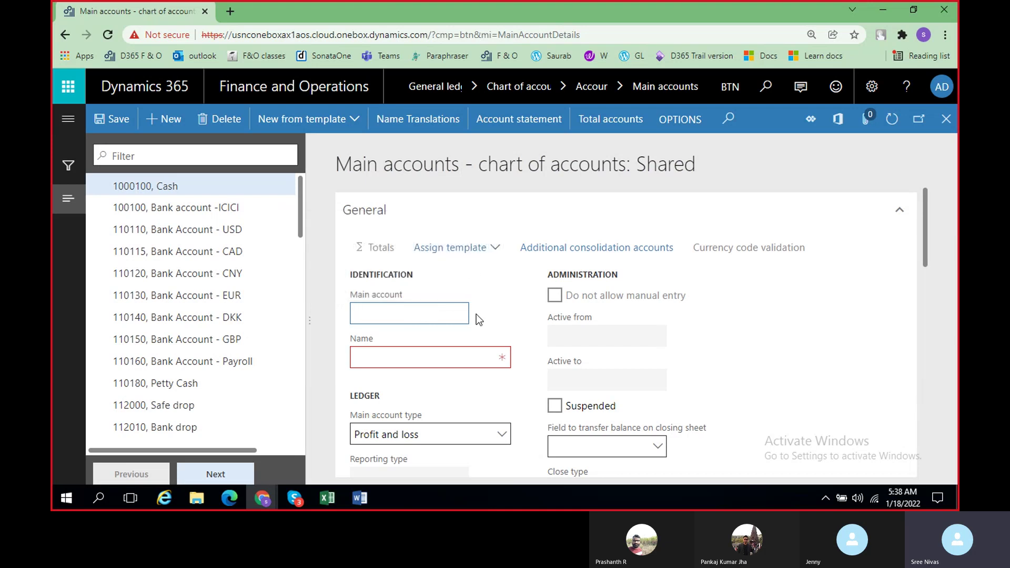
{"action": "left_click", "coordinate": [360, 498]}
{"action": "scroll", "coordinate": [510, 302], "scroll_direction": "up", "scroll_amount": 8}
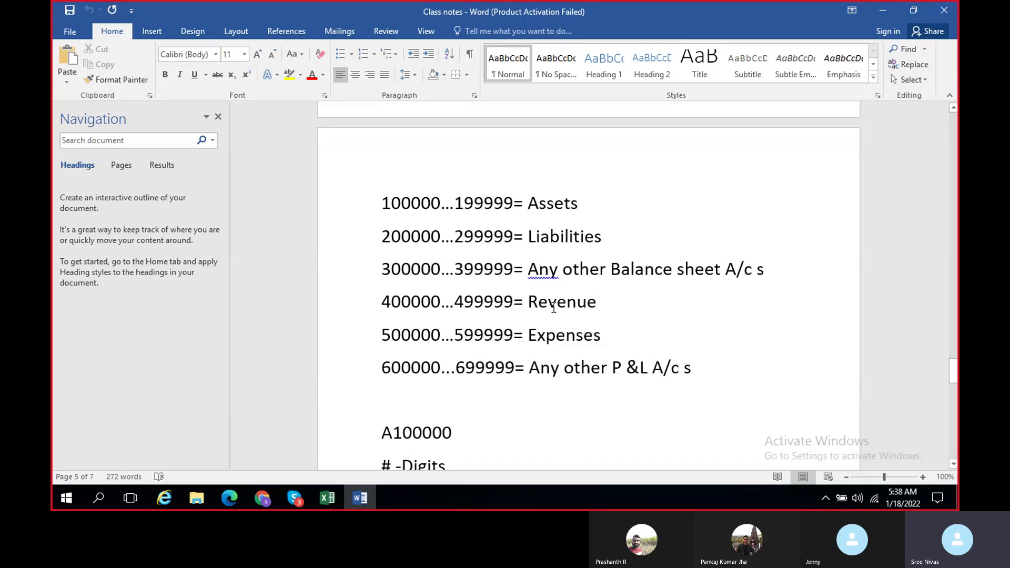
{"action": "key", "text": "alt+Tab"}
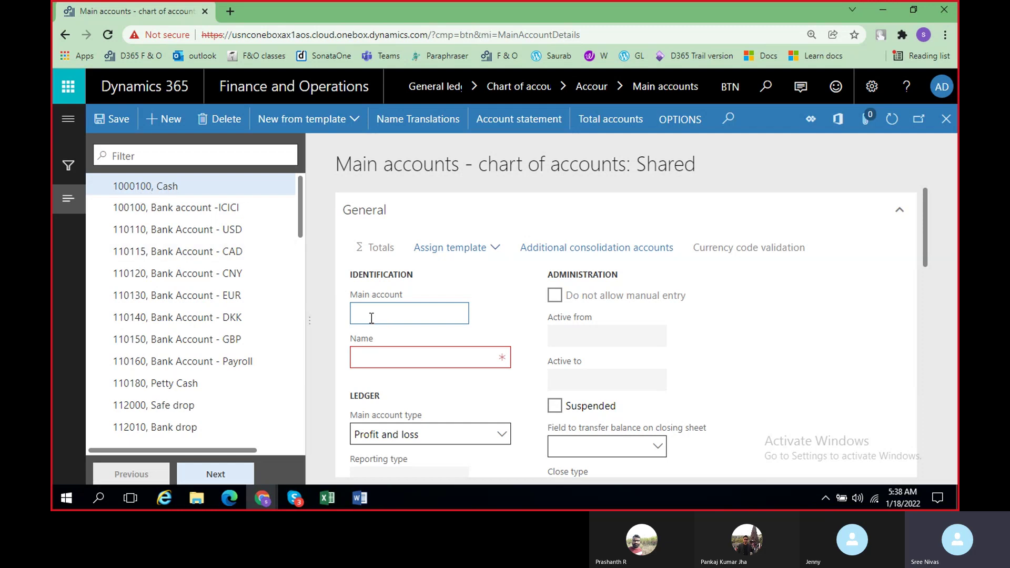
Identify the new main account with number 1000101 and the name Petty Cash
{"action": "type", "text": "100"}
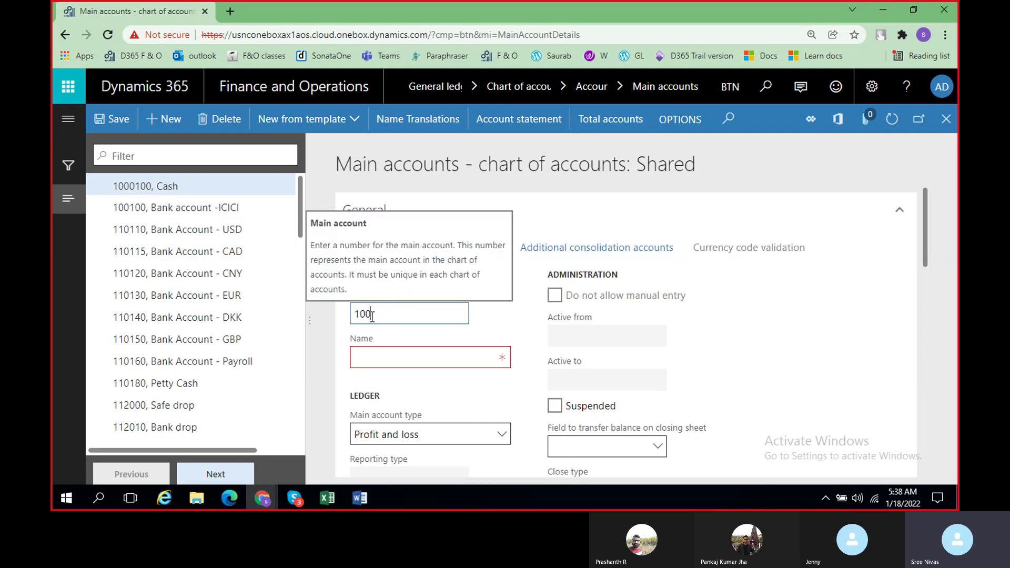
{"action": "type", "text": "0101"}
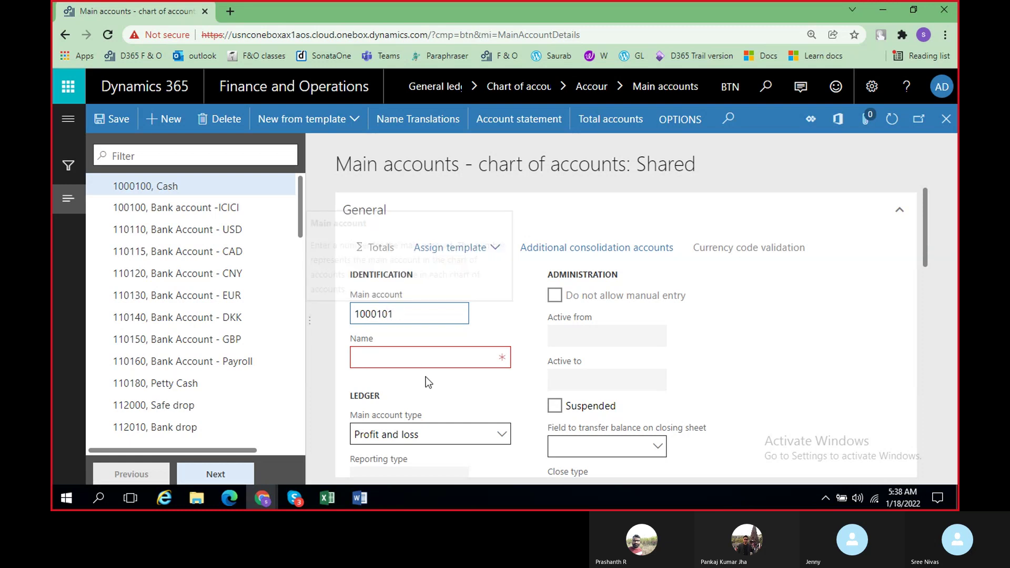
{"action": "left_click", "coordinate": [427, 362]}
{"action": "type", "text": "Pet"}
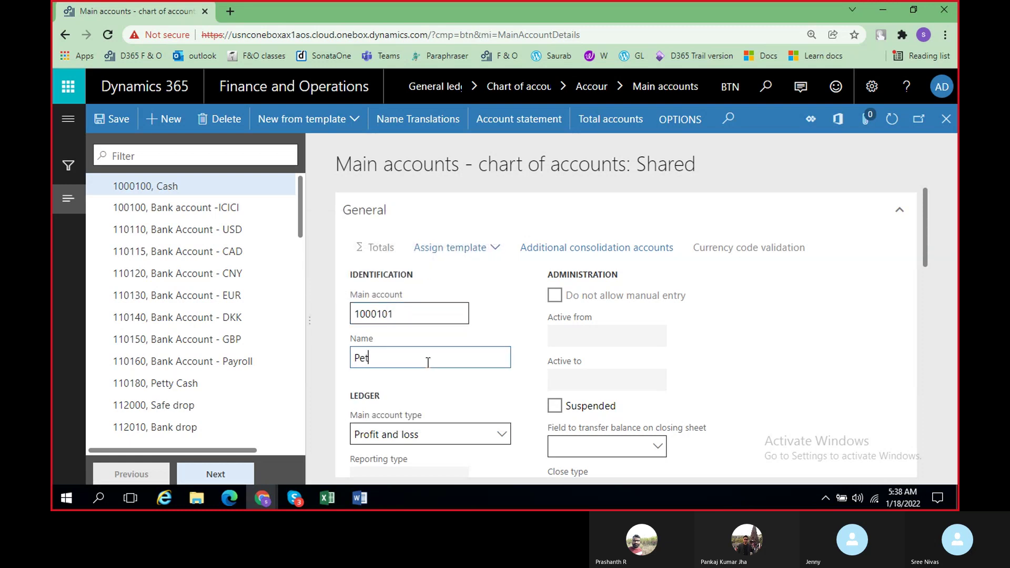
{"action": "type", "text": "ty Cash"}
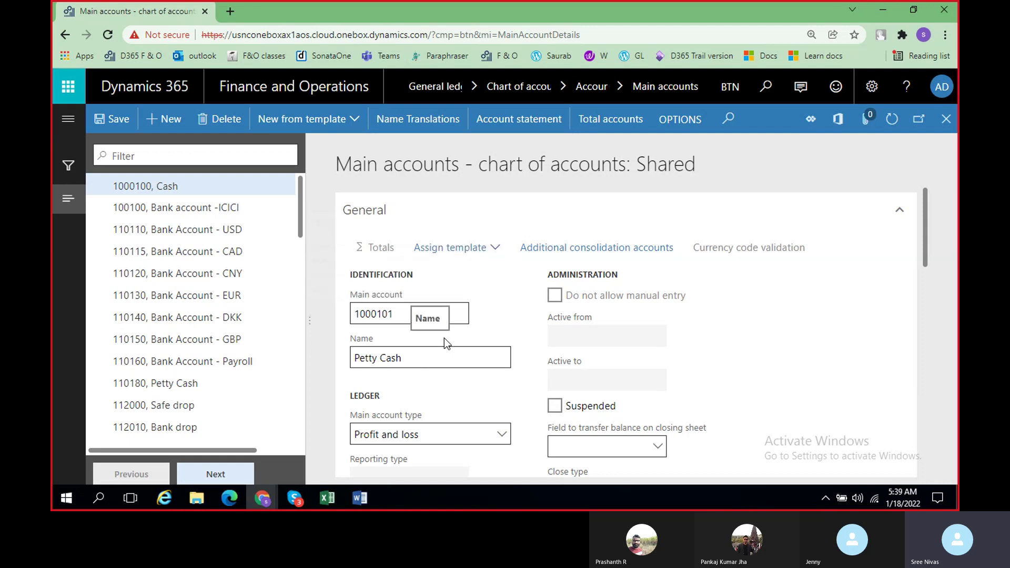
Review the ledger fields and the available main account types for the new account without choosing a different type
{"action": "scroll", "coordinate": [444, 336], "scroll_direction": "down", "scroll_amount": 1}
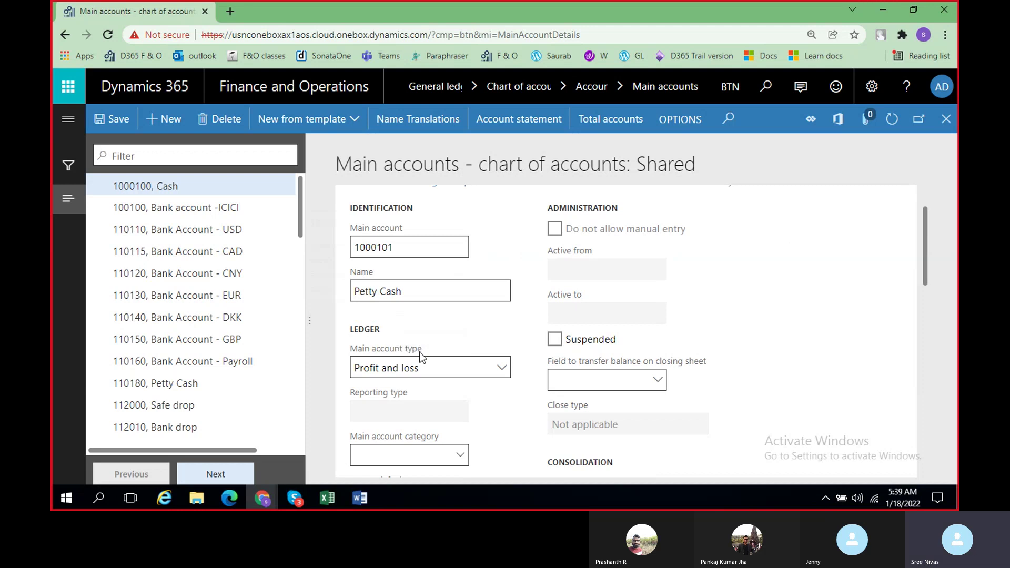
{"action": "scroll", "coordinate": [434, 315], "scroll_direction": "down", "scroll_amount": 2}
{"action": "scroll", "coordinate": [437, 298], "scroll_direction": "up", "scroll_amount": 2}
{"action": "left_click", "coordinate": [503, 372]}
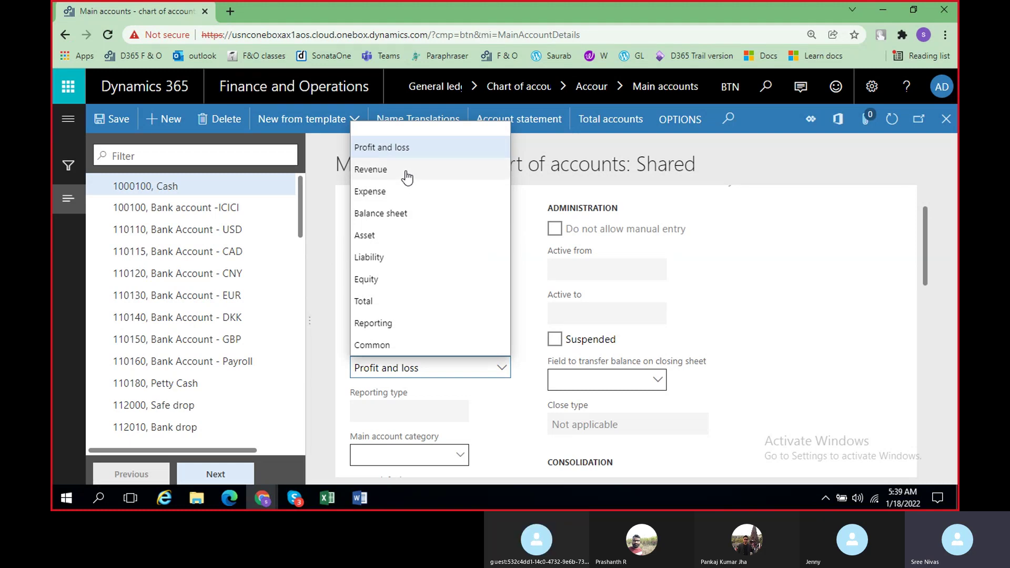
{"action": "left_click", "coordinate": [522, 279]}
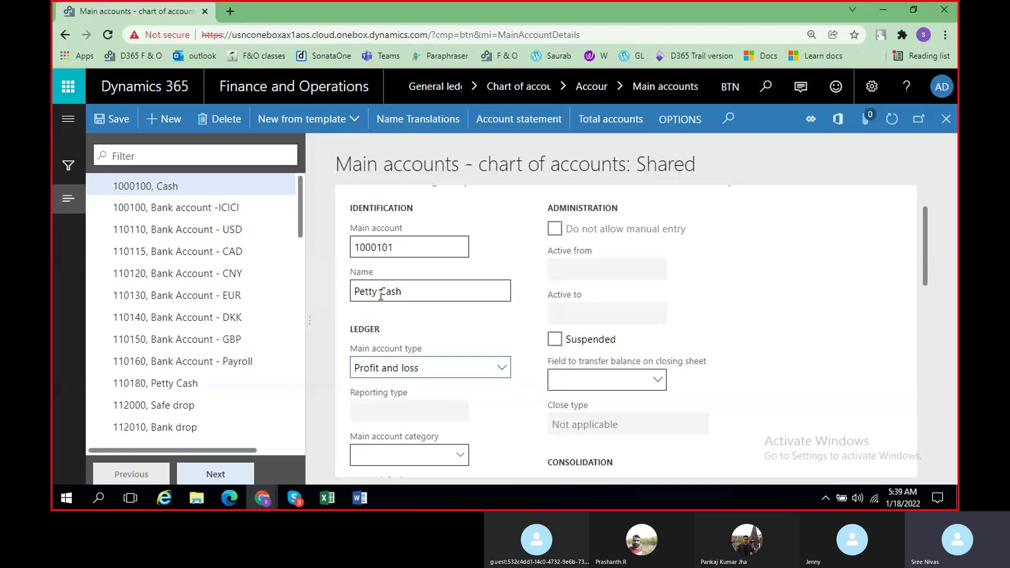
{"action": "left_click", "coordinate": [502, 375]}
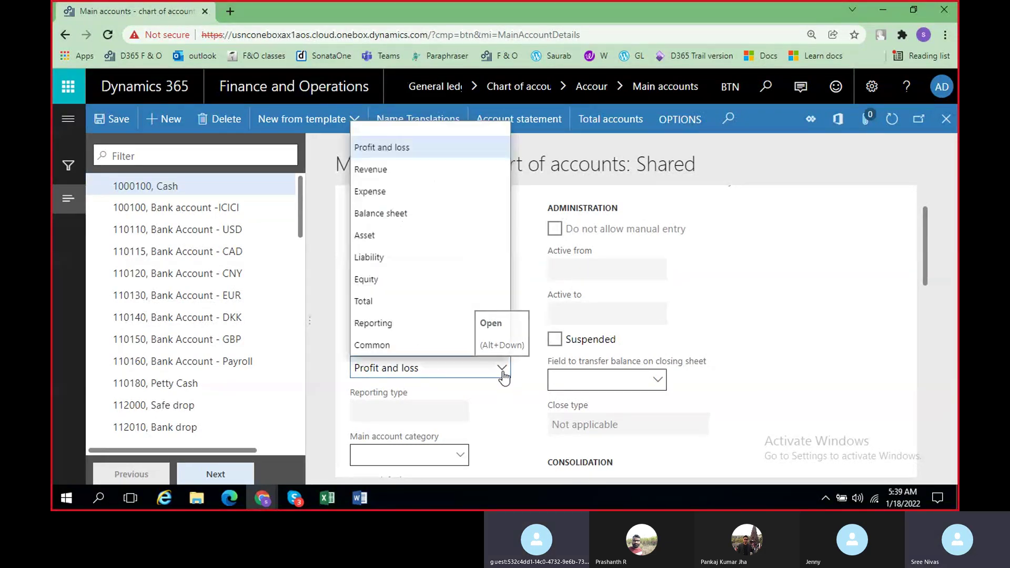
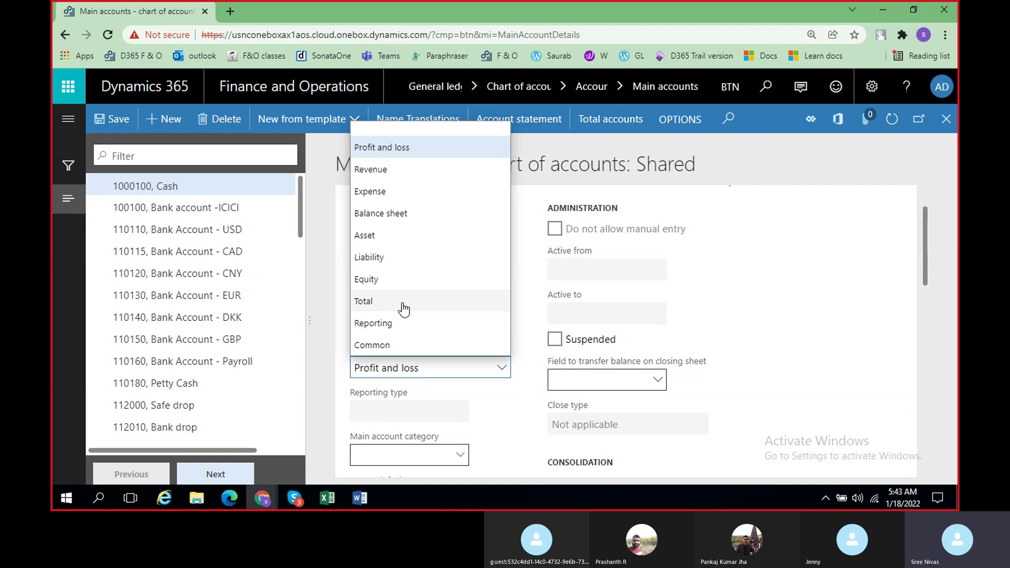
{"action": "left_click", "coordinate": [536, 296]}
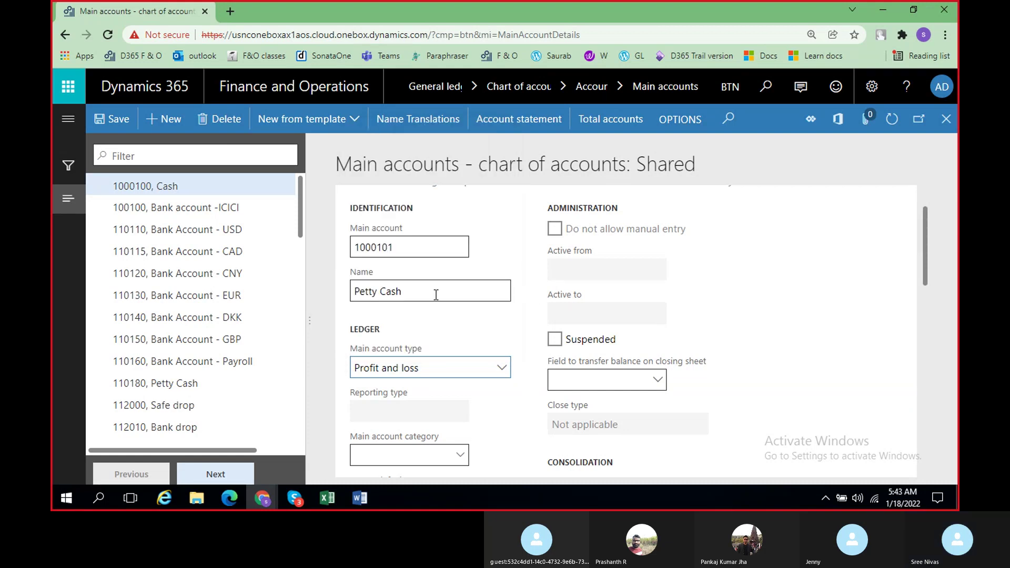
Change the name of the new main account 1000101 to Total Assets
{"action": "left_click_drag", "start_coordinate": [444, 291], "coordinate": [306, 293]}
{"action": "key", "text": "BackSpace"}
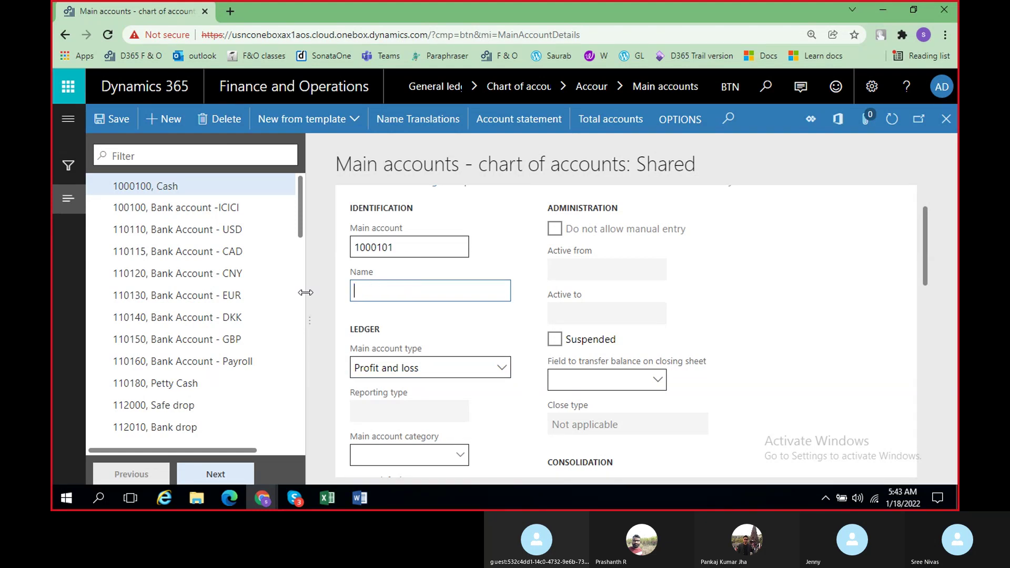
{"action": "type", "text": "Total Assets "}
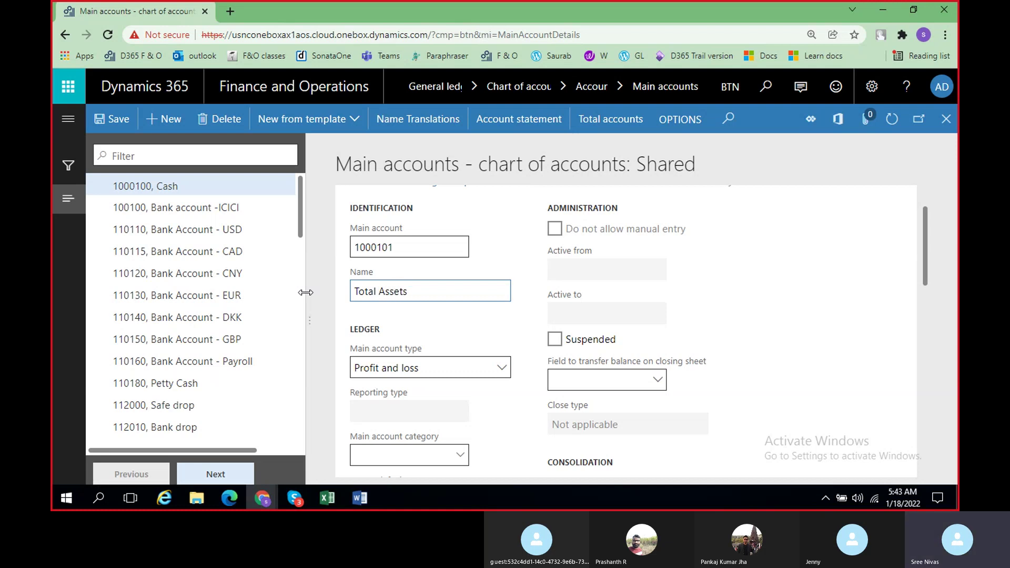
{"action": "type", "text": "ac"}
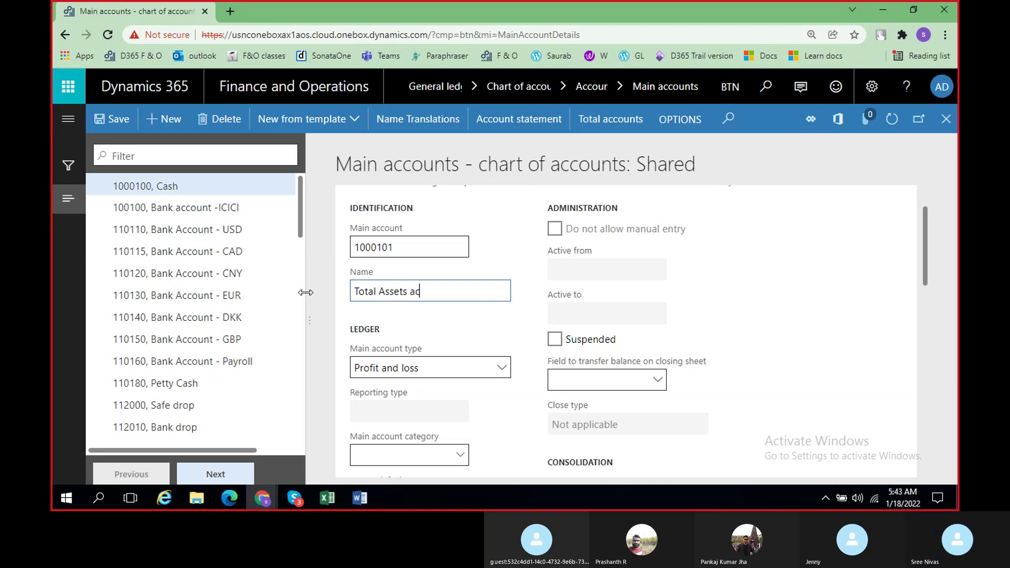
{"action": "key", "text": "BackSpace"}
Set the main account type of the Total Assets account to Total
{"action": "left_click", "coordinate": [501, 371]}
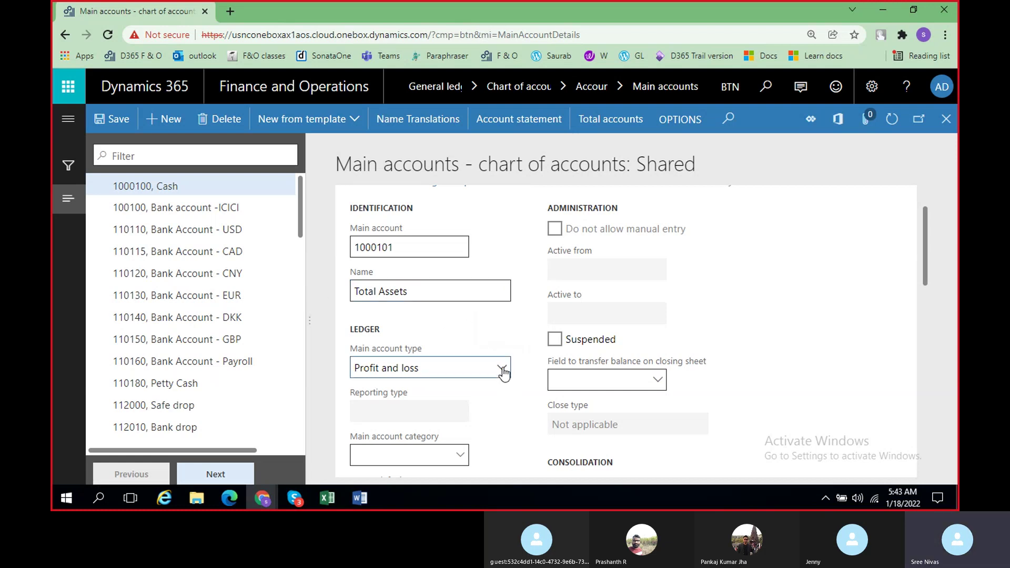
{"action": "left_click", "coordinate": [407, 308]}
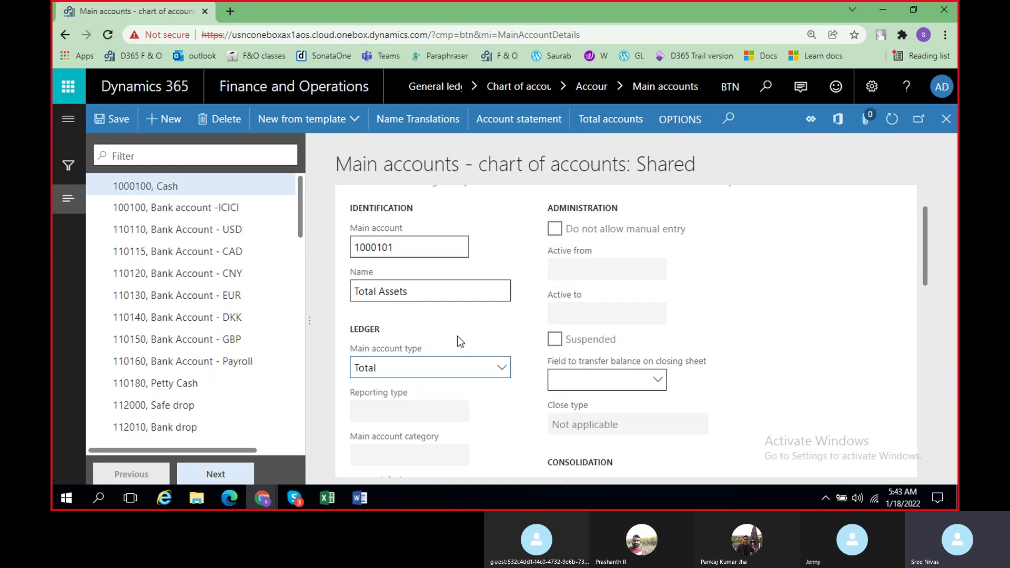
{"action": "scroll", "coordinate": [444, 330], "scroll_direction": "up", "scroll_amount": 2}
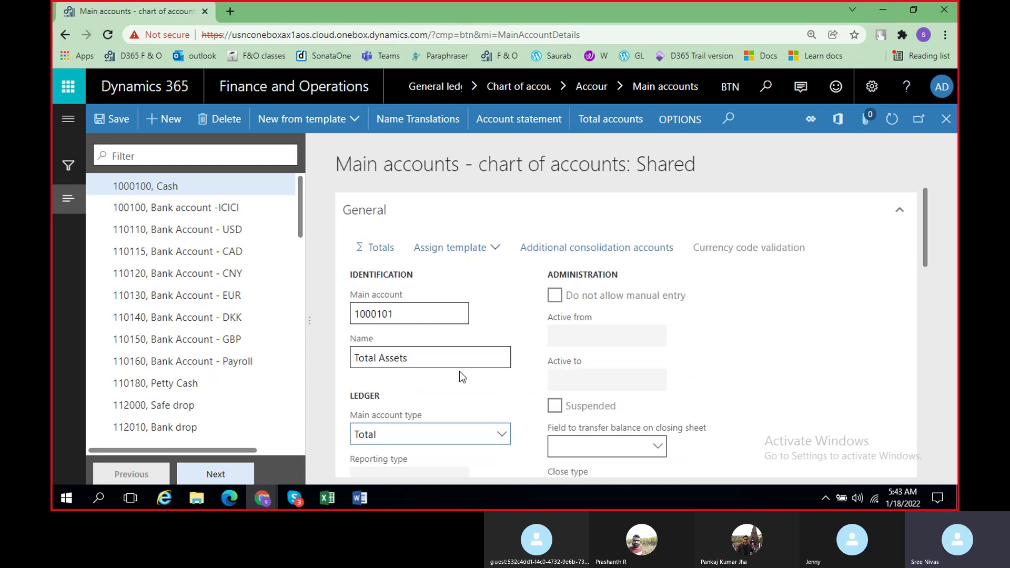
{"action": "scroll", "coordinate": [447, 335], "scroll_direction": "down", "scroll_amount": 2}
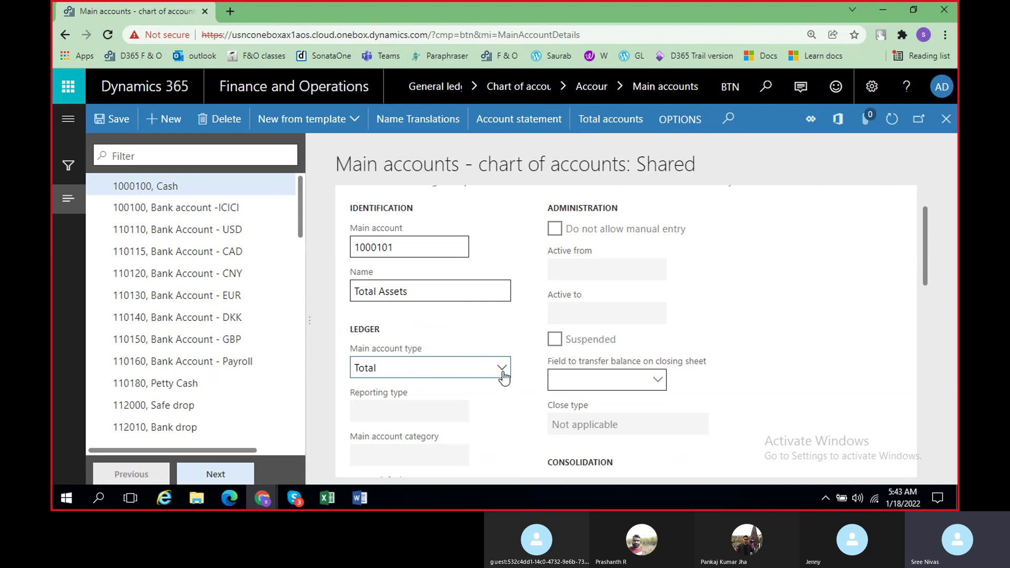
Open the Totals account interval for the Total Assets account and set its From value to 1000100 (Cash)
{"action": "scroll", "coordinate": [502, 374], "scroll_direction": "up", "scroll_amount": 2}
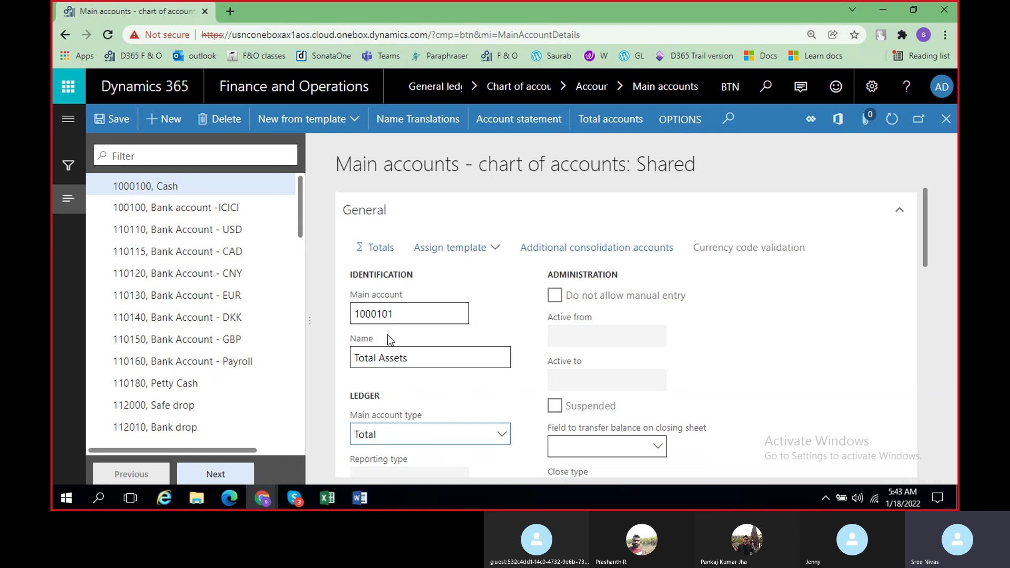
{"action": "left_click", "coordinate": [383, 250]}
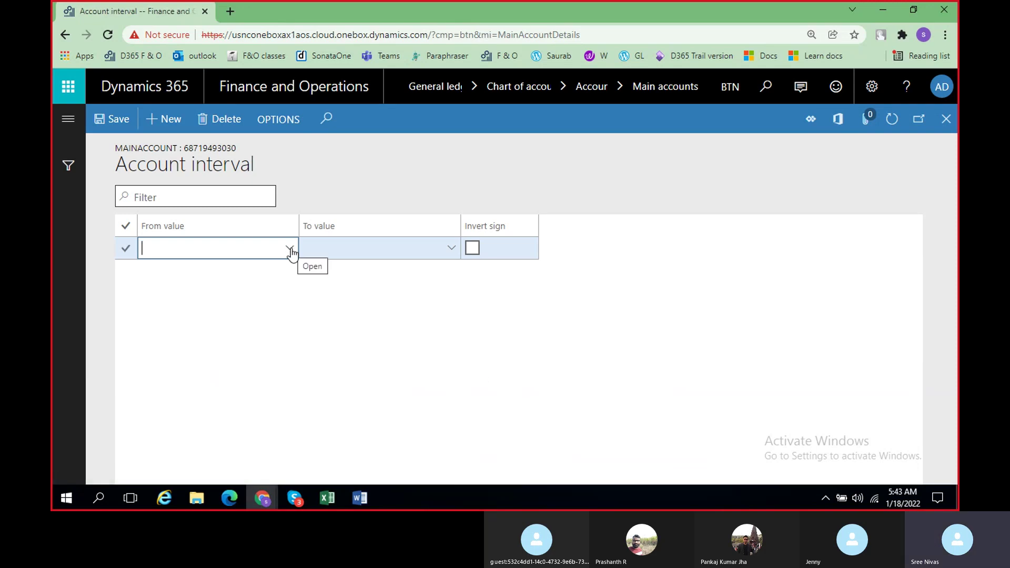
{"action": "left_click", "coordinate": [291, 251]}
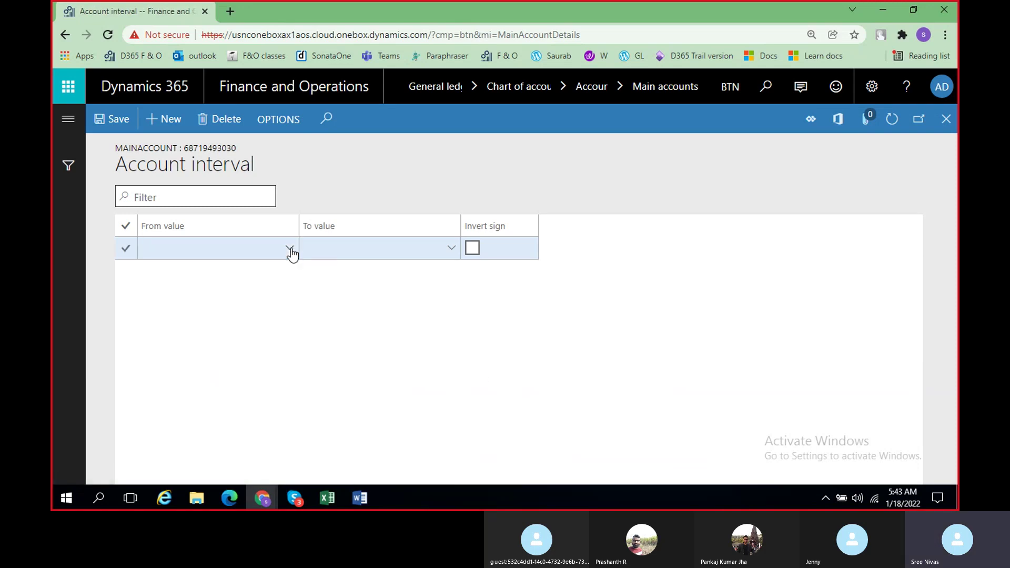
{"action": "left_click", "coordinate": [290, 250]}
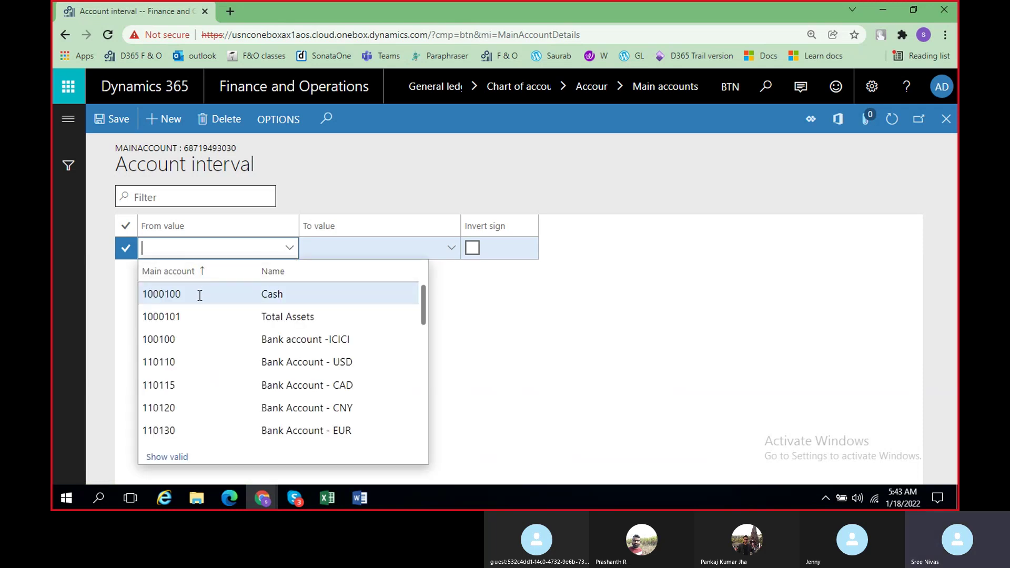
{"action": "mouse_move", "coordinate": [201, 294]}
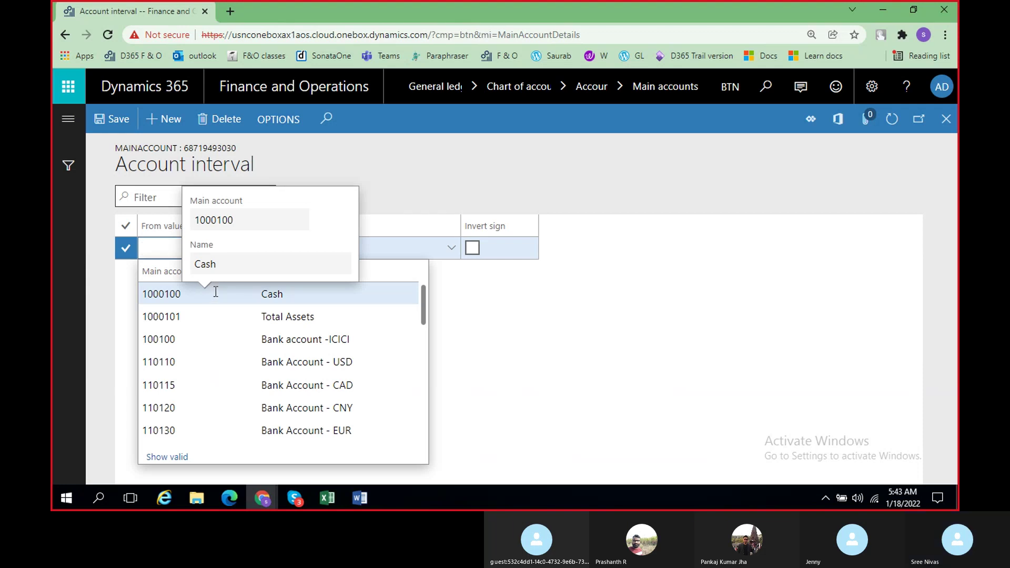
{"action": "left_click", "coordinate": [215, 293]}
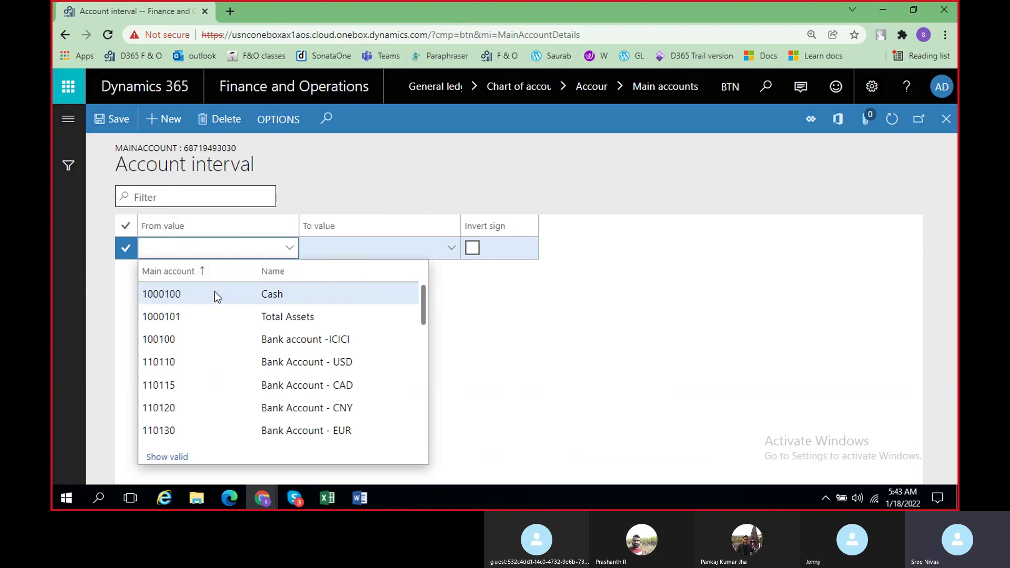
Set the interval's To value to 180295 (Other Assets) and save the account interval
{"action": "left_click", "coordinate": [452, 251]}
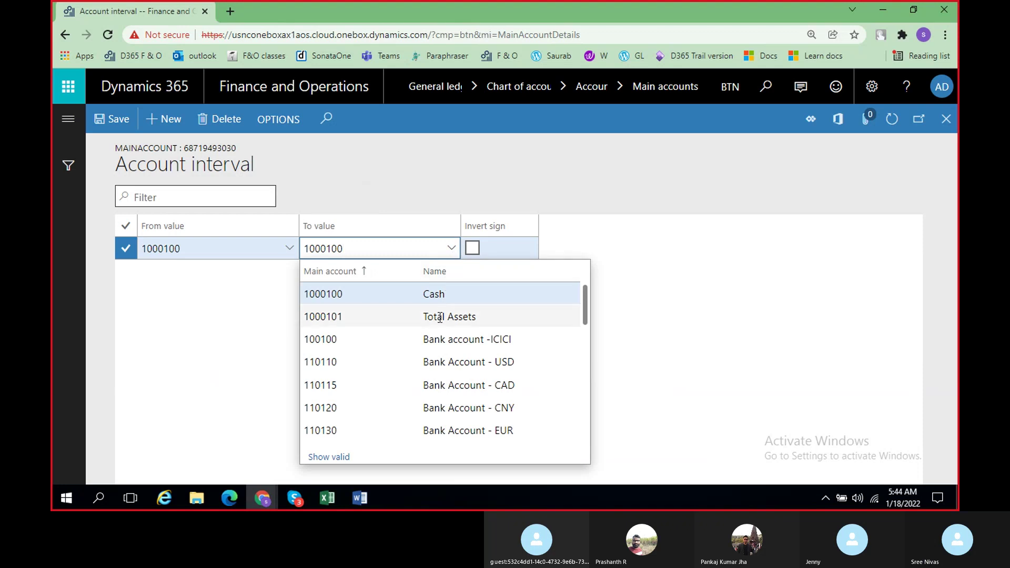
{"action": "scroll", "coordinate": [428, 383], "scroll_direction": "down", "scroll_amount": 3}
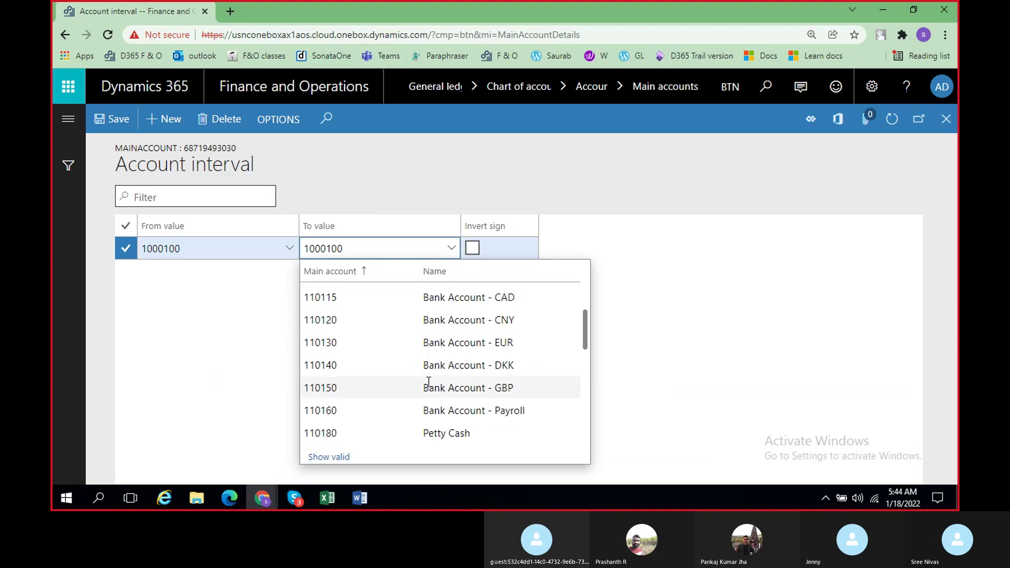
{"action": "scroll", "coordinate": [429, 381], "scroll_direction": "down", "scroll_amount": 3}
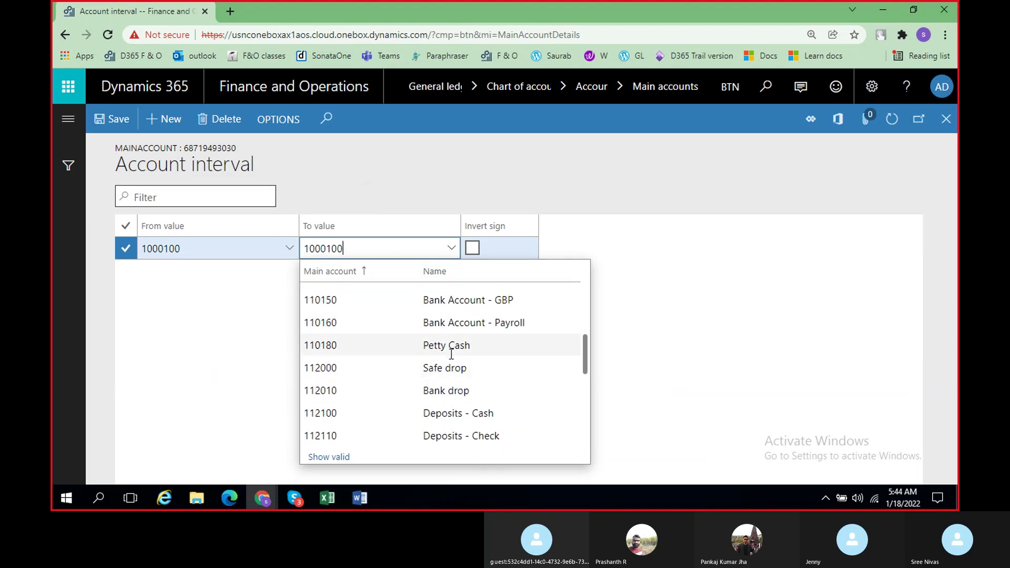
{"action": "scroll", "coordinate": [452, 353], "scroll_direction": "down", "scroll_amount": 5}
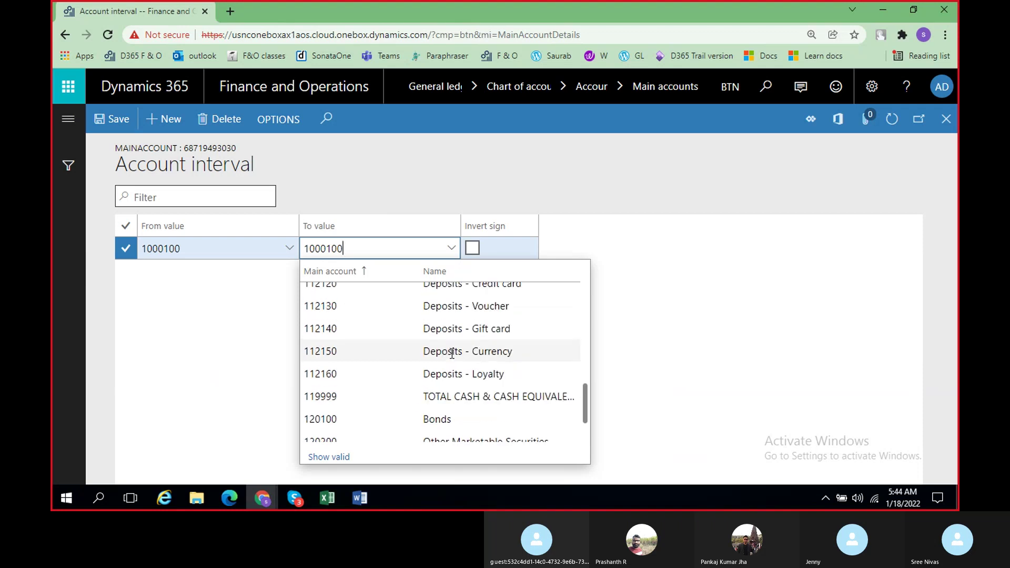
{"action": "scroll", "coordinate": [452, 355], "scroll_direction": "down", "scroll_amount": 3}
{"action": "scroll", "coordinate": [452, 356], "scroll_direction": "up", "scroll_amount": 3}
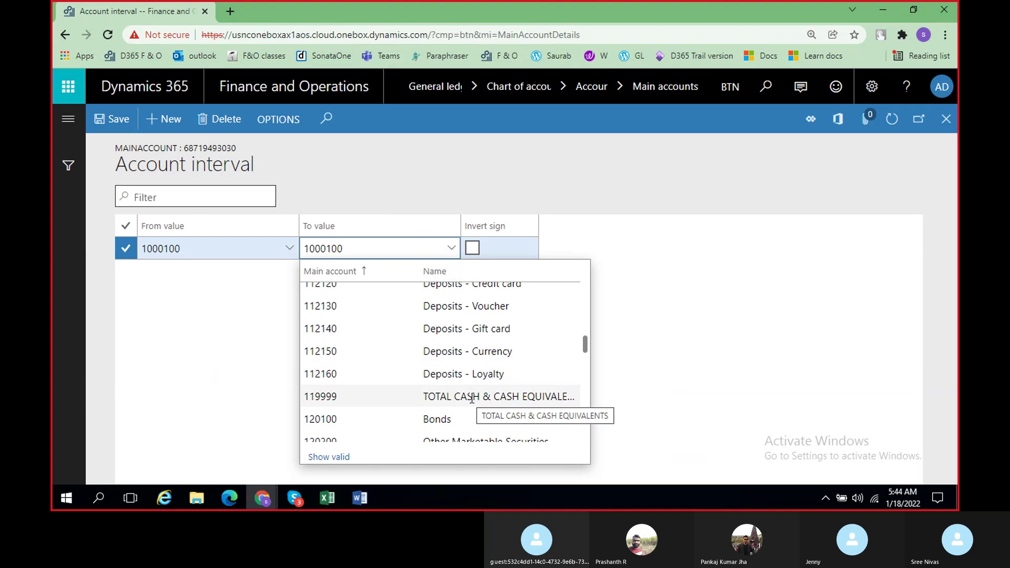
{"action": "scroll", "coordinate": [472, 398], "scroll_direction": "down", "scroll_amount": 3}
{"action": "scroll", "coordinate": [472, 395], "scroll_direction": "down", "scroll_amount": 3}
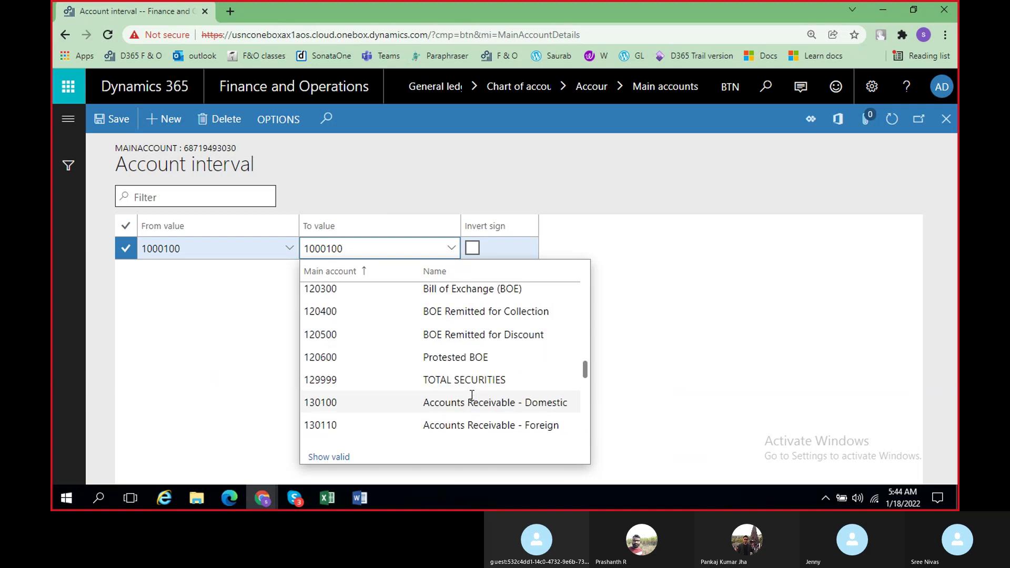
{"action": "scroll", "coordinate": [472, 396], "scroll_direction": "down", "scroll_amount": 8}
{"action": "scroll", "coordinate": [472, 396], "scroll_direction": "up", "scroll_amount": 8}
{"action": "scroll", "coordinate": [472, 396], "scroll_direction": "up", "scroll_amount": 4}
{"action": "scroll", "coordinate": [471, 395], "scroll_direction": "down", "scroll_amount": 4}
{"action": "scroll", "coordinate": [471, 396], "scroll_direction": "down", "scroll_amount": 20}
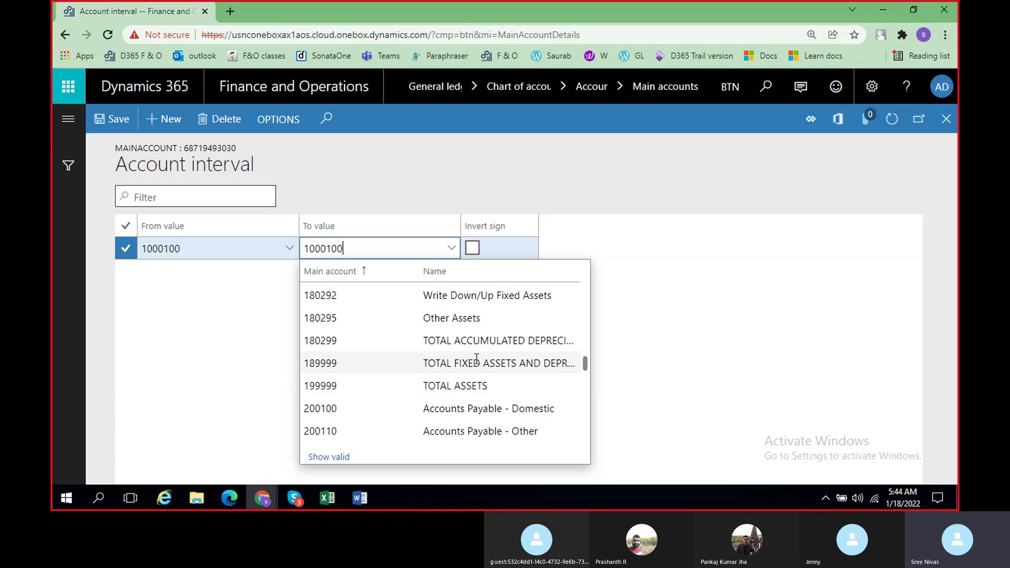
{"action": "left_click", "coordinate": [471, 318]}
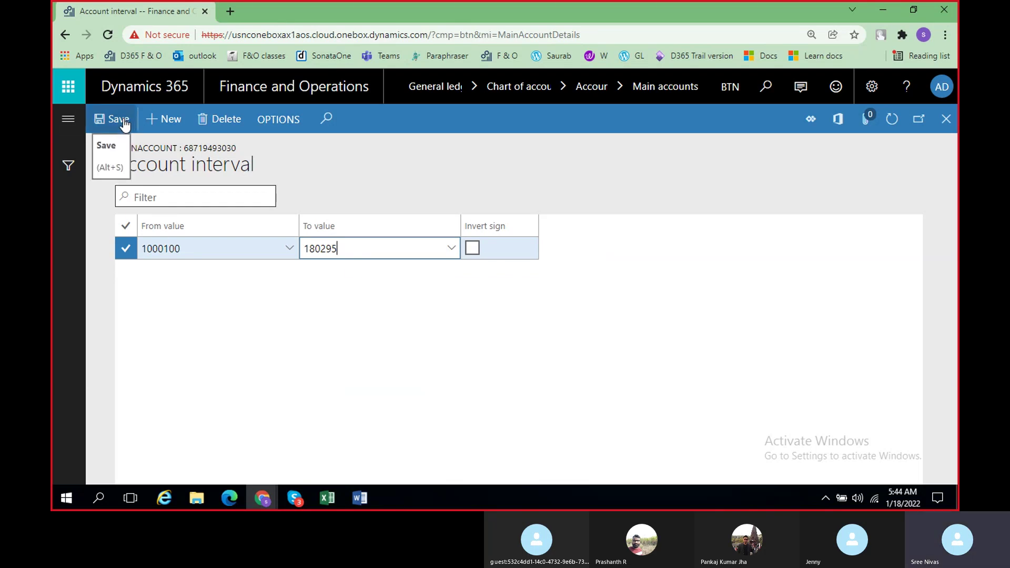
{"action": "left_click", "coordinate": [124, 122]}
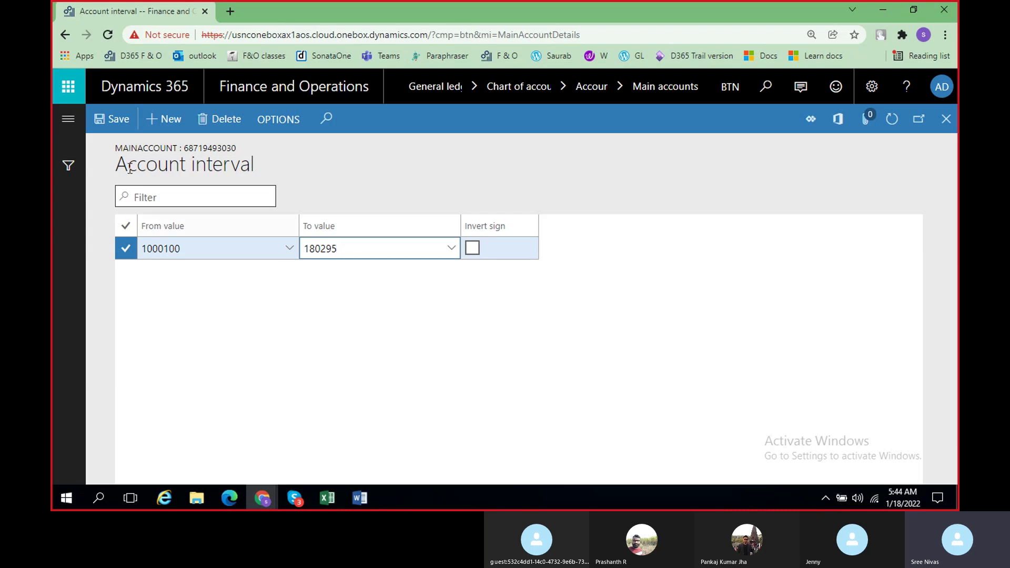
{"action": "left_click", "coordinate": [117, 121]}
{"action": "left_click", "coordinate": [112, 122]}
Review the main accounts available for the To value, from Other Assets back to Cash, without choosing a different account
{"action": "left_click", "coordinate": [451, 249]}
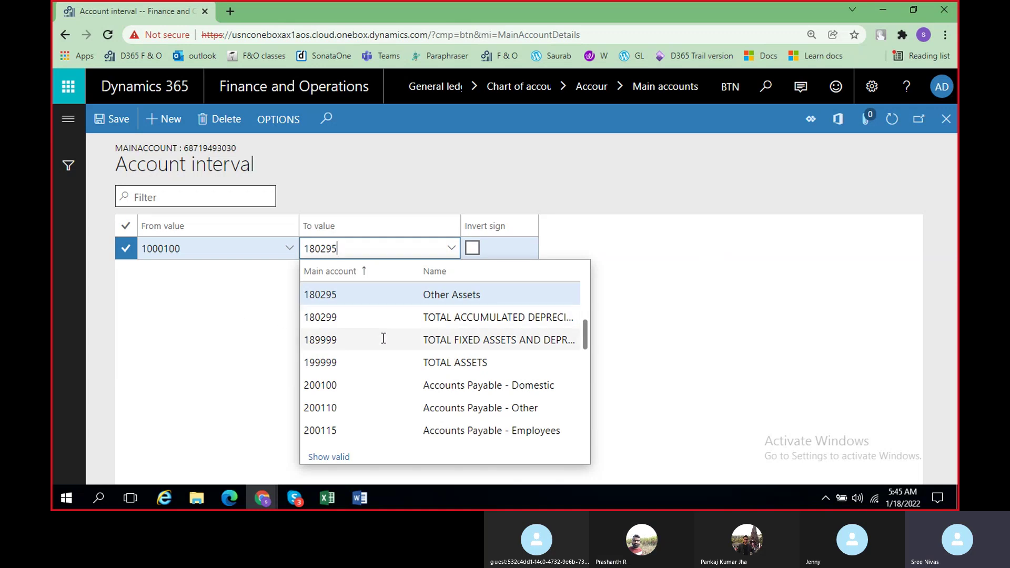
{"action": "scroll", "coordinate": [384, 338], "scroll_direction": "up", "scroll_amount": 5}
{"action": "scroll", "coordinate": [384, 338], "scroll_direction": "up", "scroll_amount": 3}
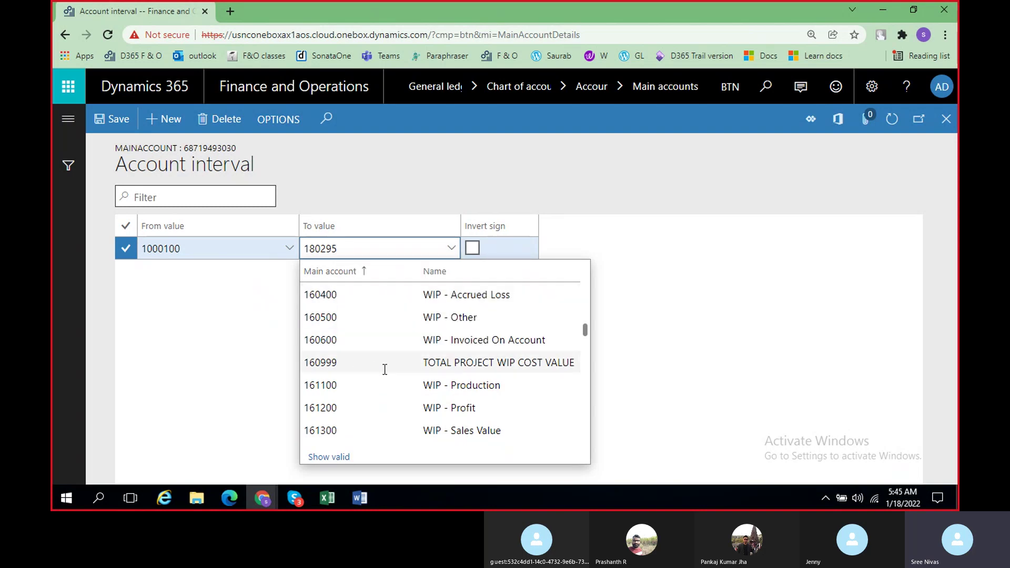
{"action": "scroll", "coordinate": [384, 369], "scroll_direction": "up", "scroll_amount": 10}
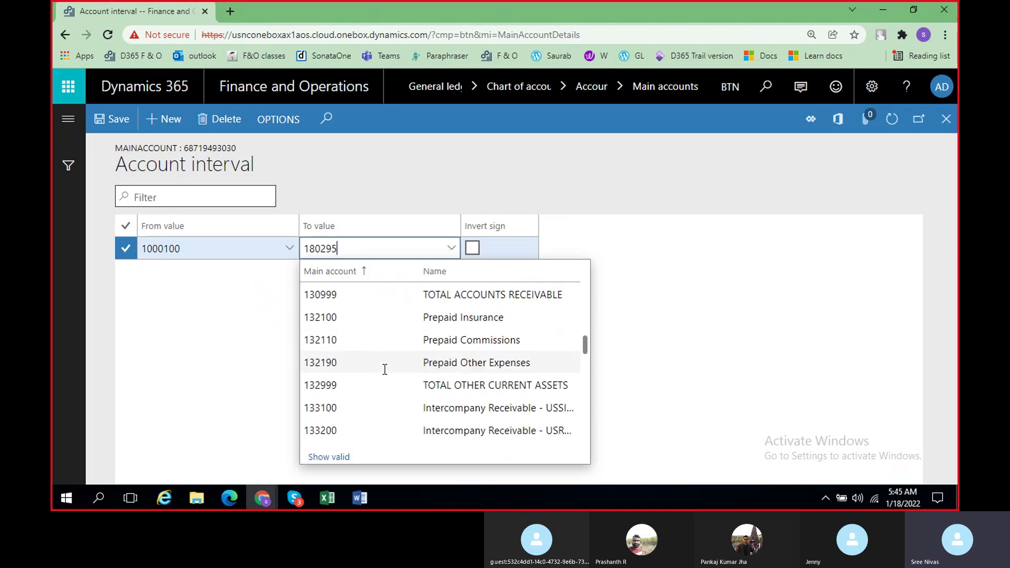
{"action": "scroll", "coordinate": [384, 370], "scroll_direction": "up", "scroll_amount": 10}
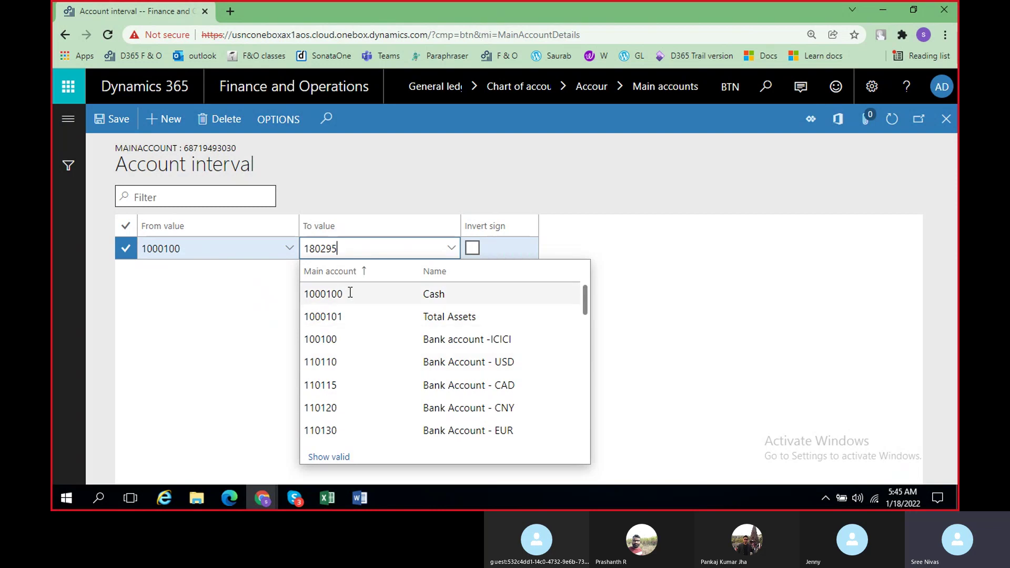
{"action": "mouse_move", "coordinate": [350, 292]}
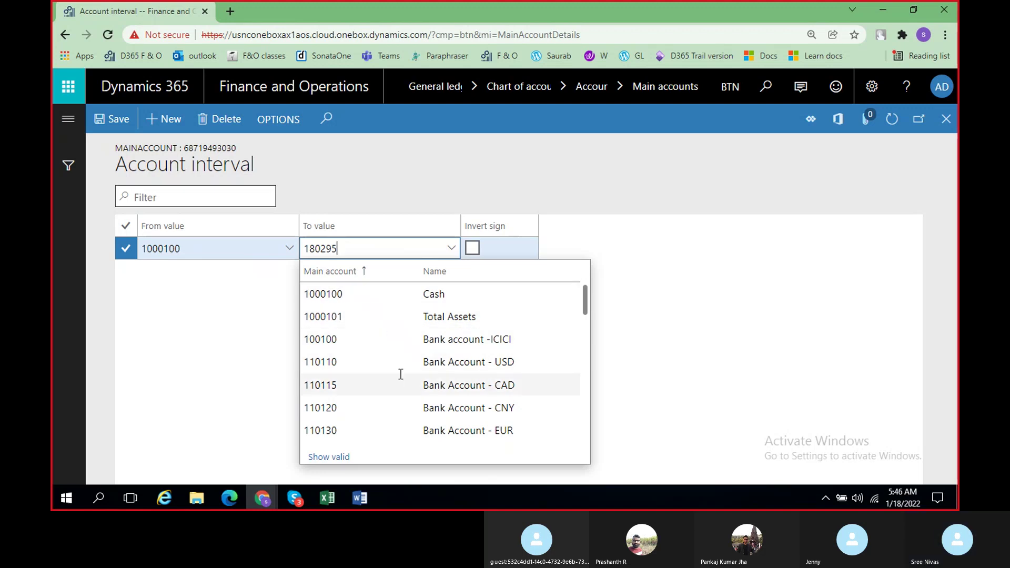
{"action": "scroll", "coordinate": [403, 377], "scroll_direction": "down", "scroll_amount": 5}
{"action": "scroll", "coordinate": [403, 376], "scroll_direction": "down", "scroll_amount": 8}
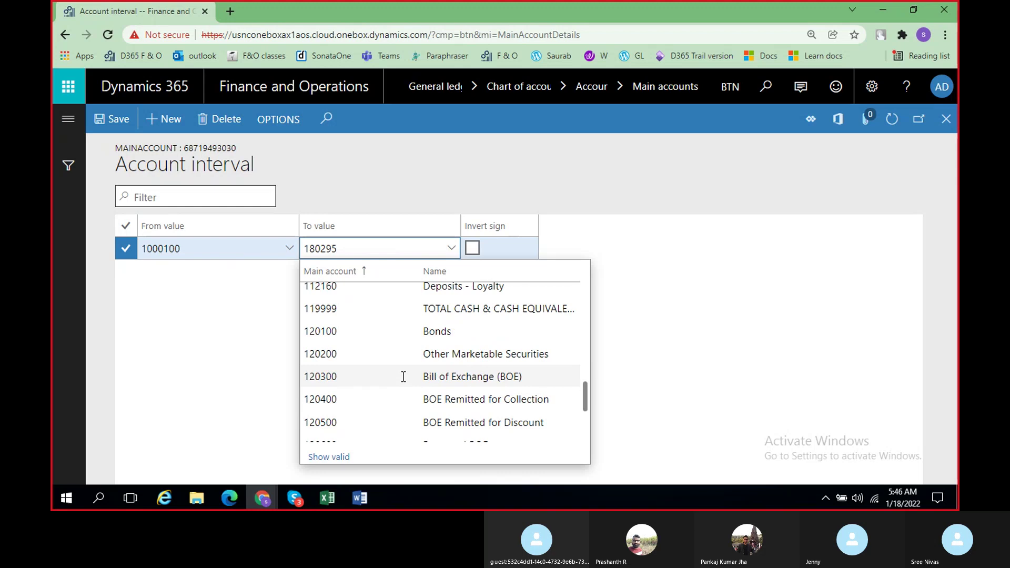
{"action": "scroll", "coordinate": [402, 377], "scroll_direction": "down", "scroll_amount": 6}
{"action": "scroll", "coordinate": [405, 377], "scroll_direction": "up", "scroll_amount": 10}
{"action": "scroll", "coordinate": [407, 377], "scroll_direction": "up", "scroll_amount": 5}
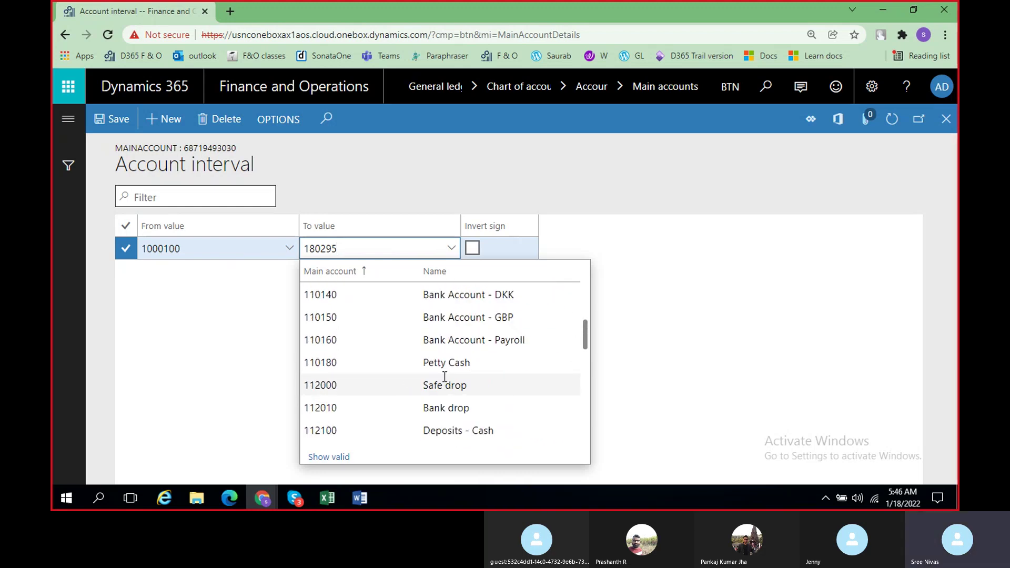
{"action": "scroll", "coordinate": [449, 377], "scroll_direction": "up", "scroll_amount": 3}
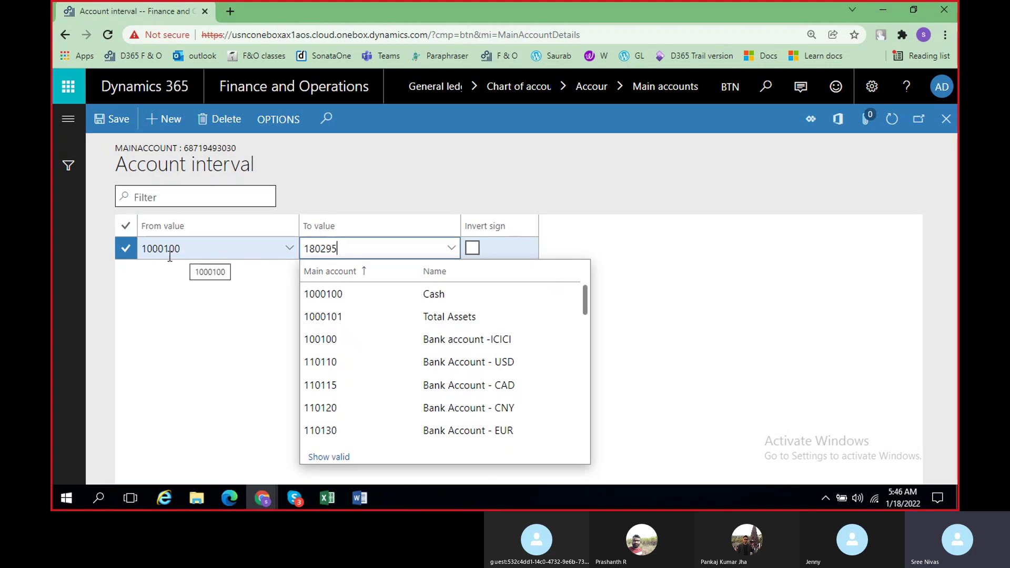
{"action": "mouse_move", "coordinate": [407, 361]}
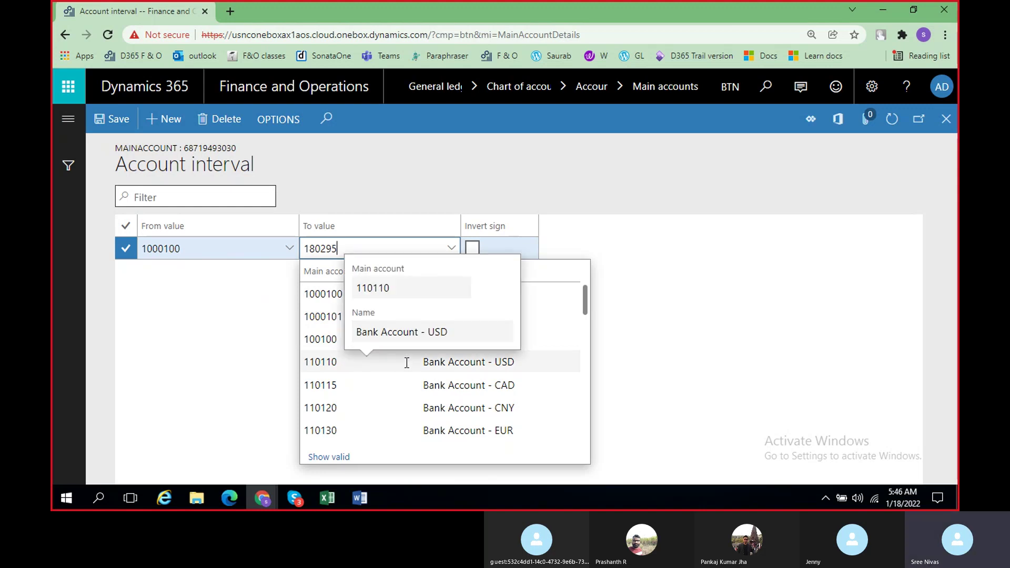
{"action": "left_click", "coordinate": [616, 358]}
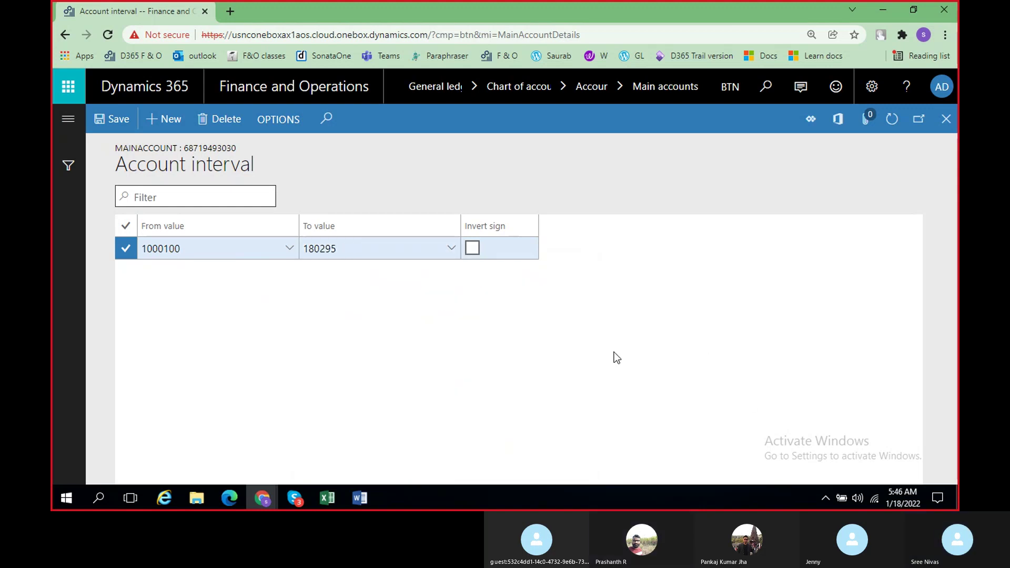
Save the account interval and examine the main accounts listed before Other Assets for its To value
{"action": "left_click", "coordinate": [99, 117]}
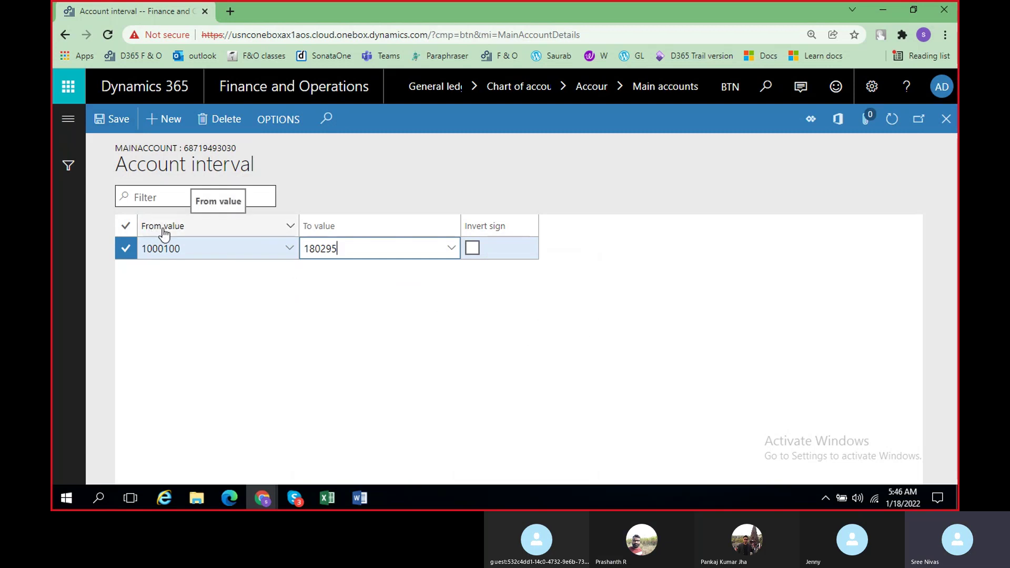
{"action": "left_click", "coordinate": [451, 248]}
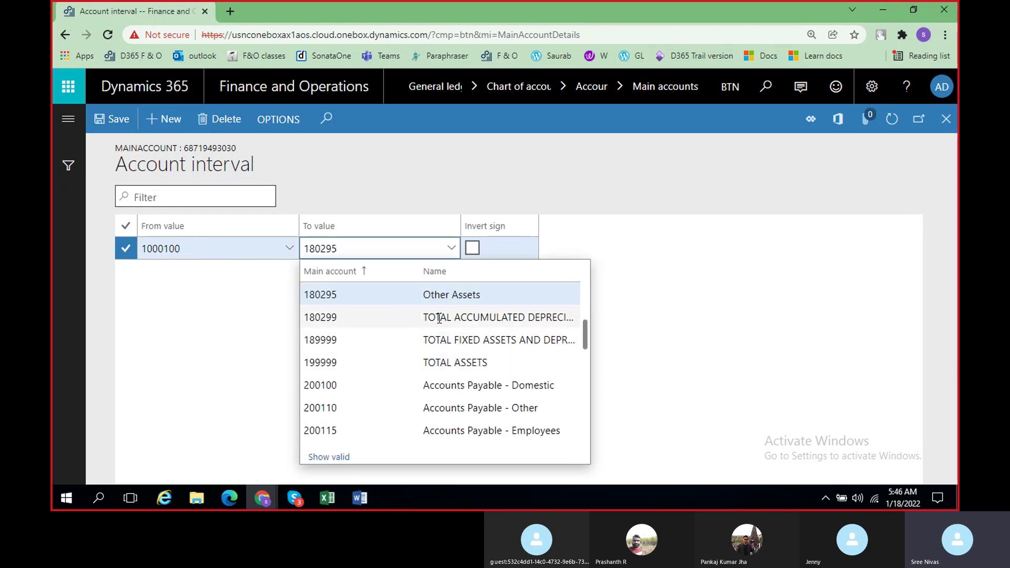
{"action": "scroll", "coordinate": [435, 334], "scroll_direction": "up", "scroll_amount": 3}
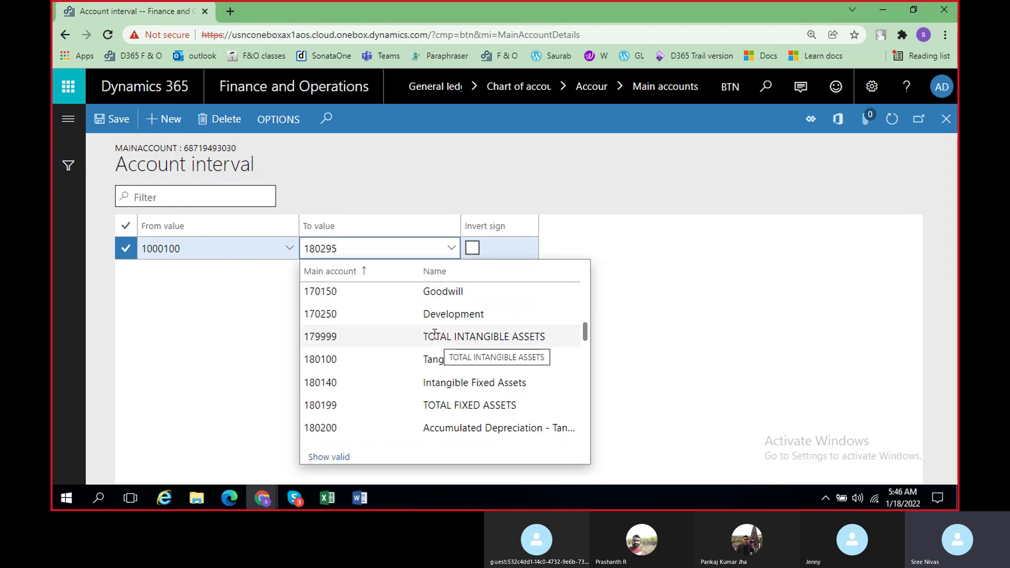
{"action": "scroll", "coordinate": [434, 332], "scroll_direction": "up", "scroll_amount": 10}
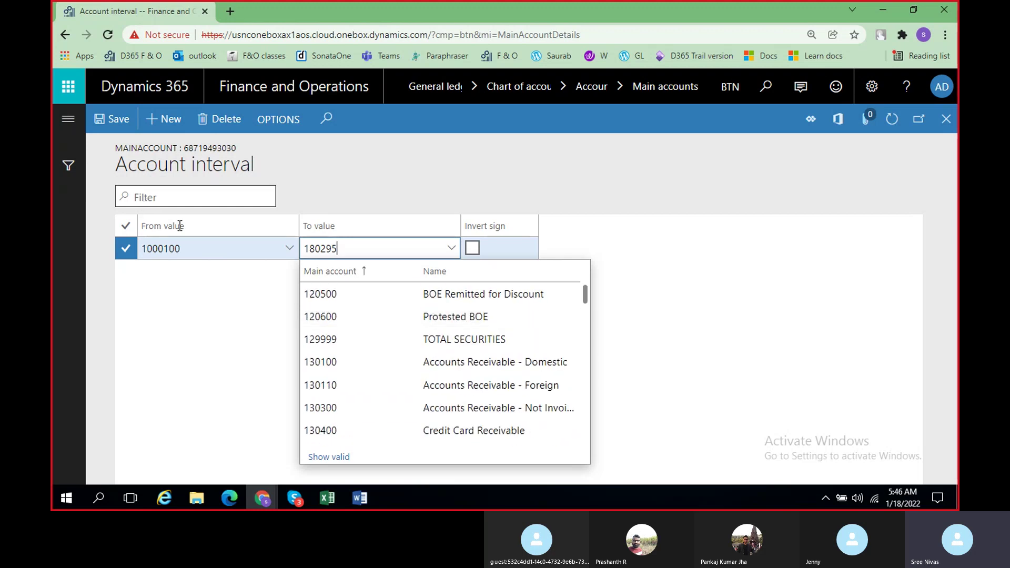
Examine the main accounts available for the interval's From value, from Cash through the bank accounts
{"action": "left_click", "coordinate": [290, 249]}
{"action": "left_click", "coordinate": [289, 249]}
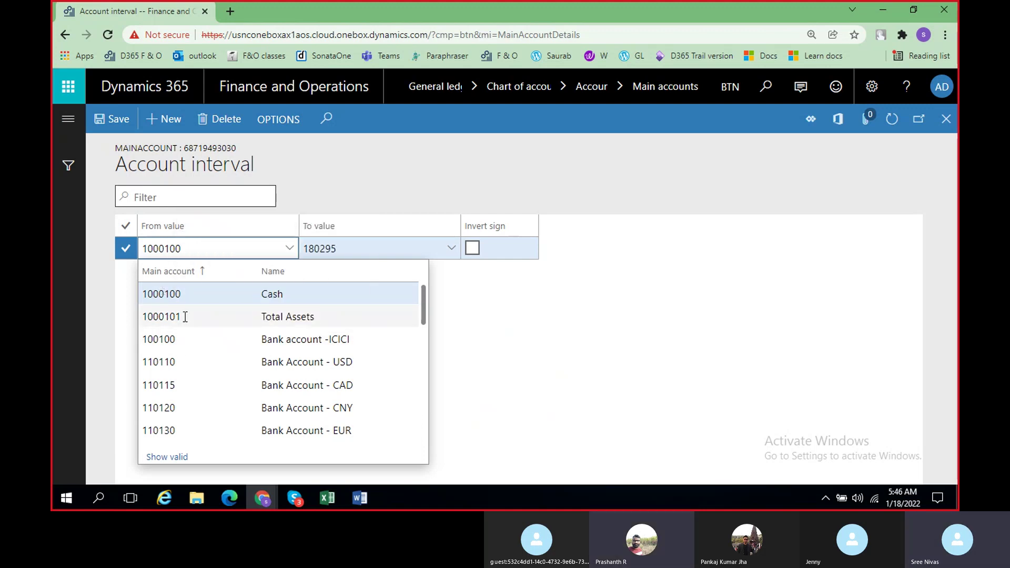
{"action": "mouse_move", "coordinate": [185, 341]}
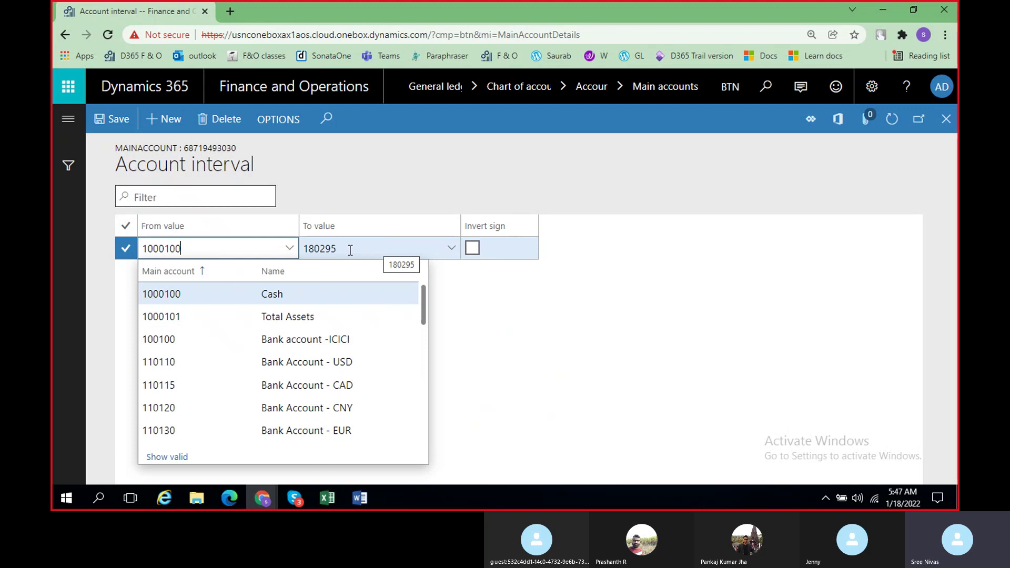
{"action": "scroll", "coordinate": [308, 342], "scroll_direction": "down", "scroll_amount": 5}
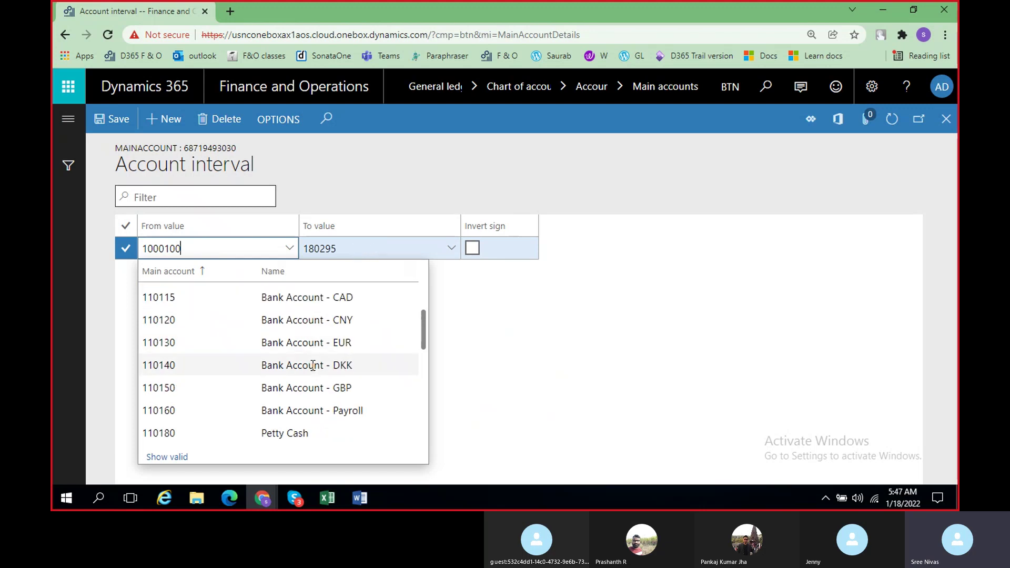
{"action": "scroll", "coordinate": [313, 365], "scroll_direction": "down", "scroll_amount": 2}
{"action": "scroll", "coordinate": [313, 365], "scroll_direction": "up", "scroll_amount": 10}
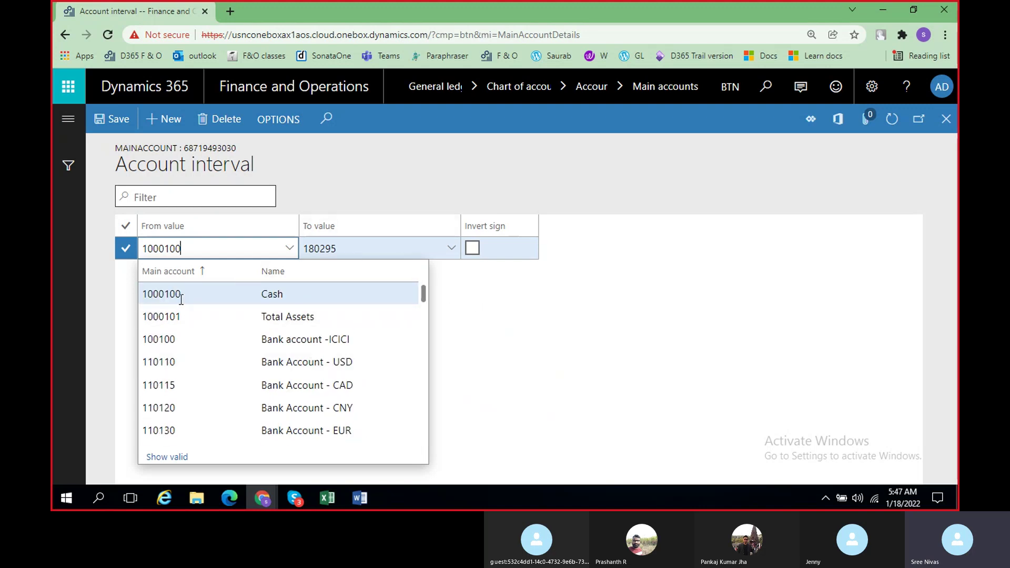
{"action": "mouse_move", "coordinate": [174, 298]}
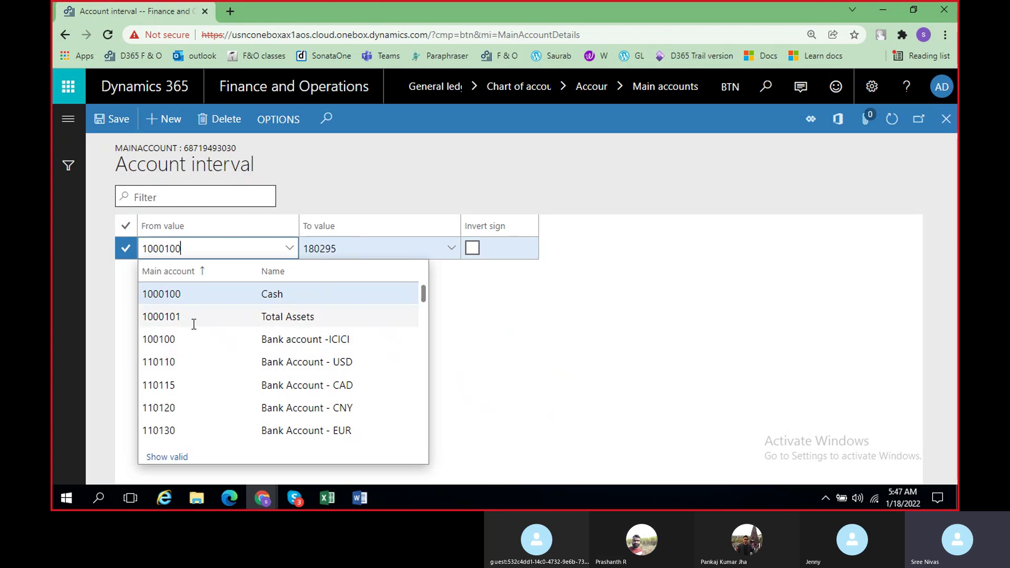
{"action": "left_click", "coordinate": [946, 120]}
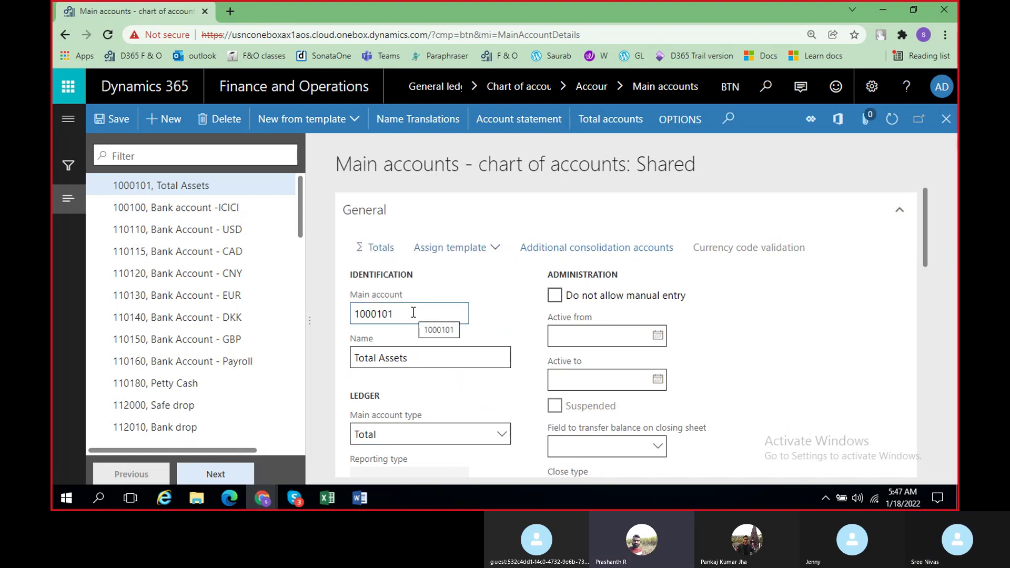
{"action": "key", "text": "BackSpace"}
{"action": "key", "text": "BackSpace"}
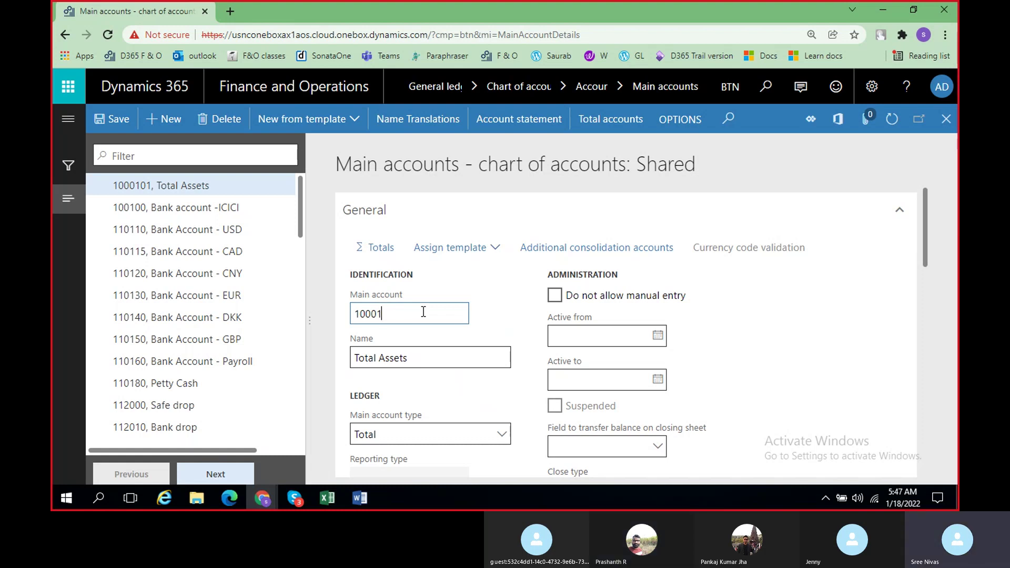
{"action": "type", "text": "01"}
Reopen the Totals account interval of the Total Assets account and clear its From value
{"action": "left_click", "coordinate": [381, 248]}
{"action": "left_click", "coordinate": [381, 248]}
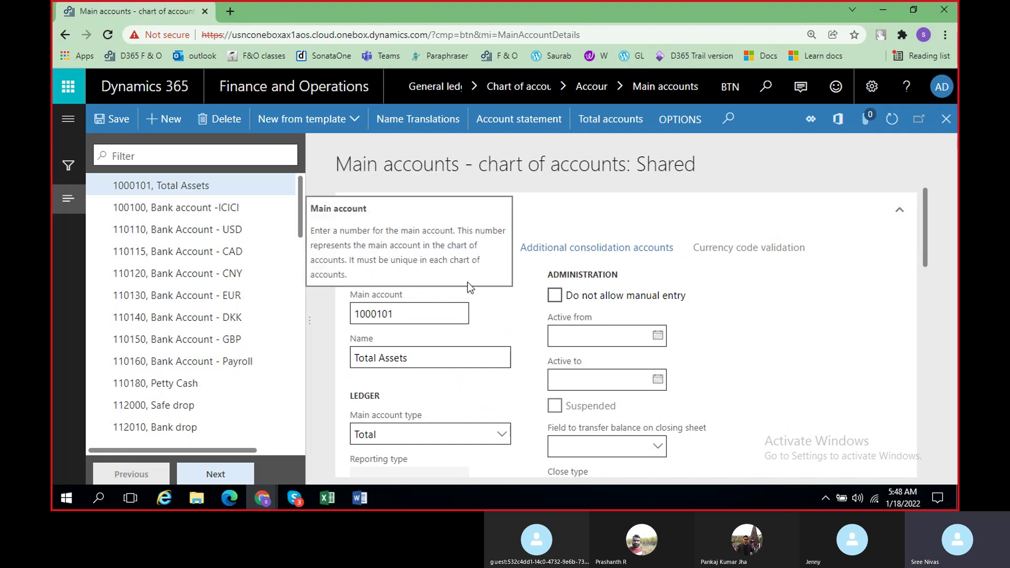
{"action": "left_click", "coordinate": [381, 251]}
{"action": "left_click", "coordinate": [290, 248]}
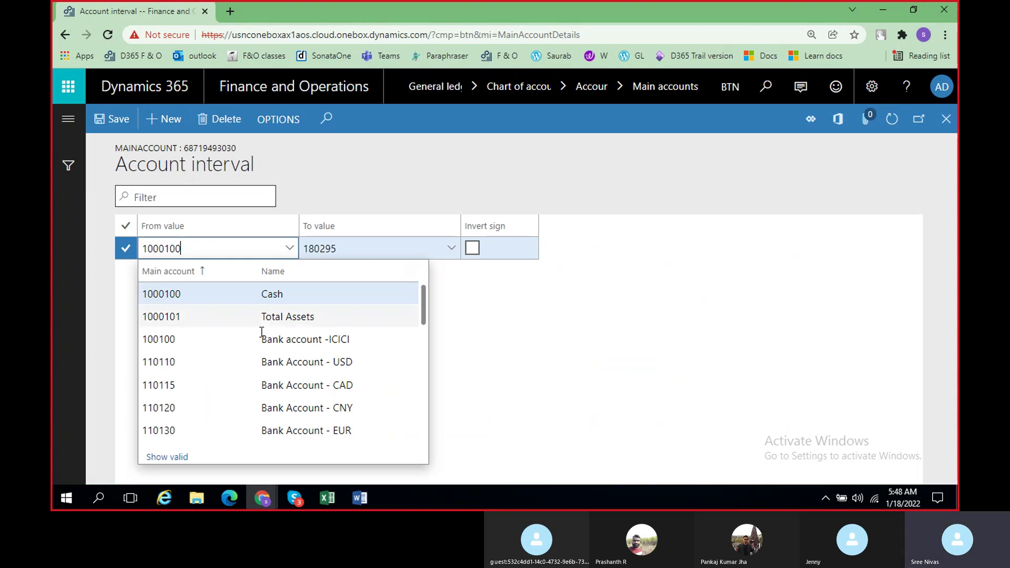
{"action": "left_click", "coordinate": [225, 250]}
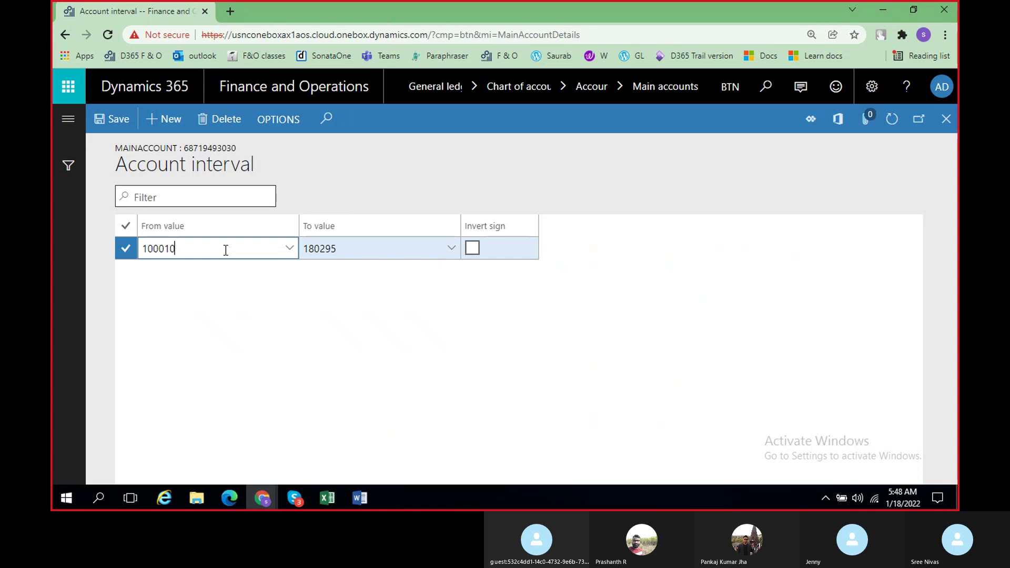
{"action": "left_click", "coordinate": [287, 256]}
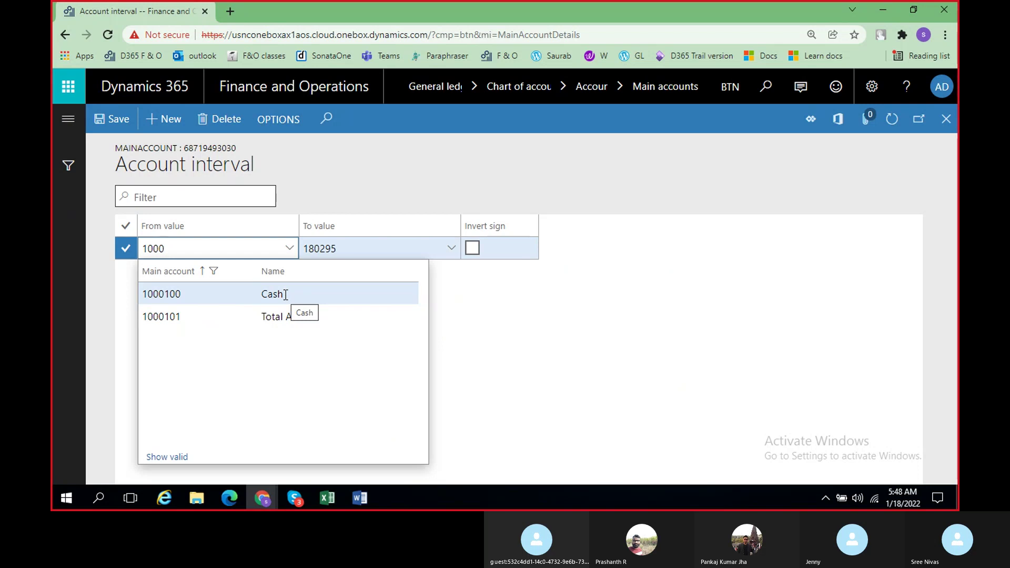
{"action": "key", "text": "BackSpace"}
{"action": "key", "text": "BackSpace"}
{"action": "key", "text": "BackSpace"}
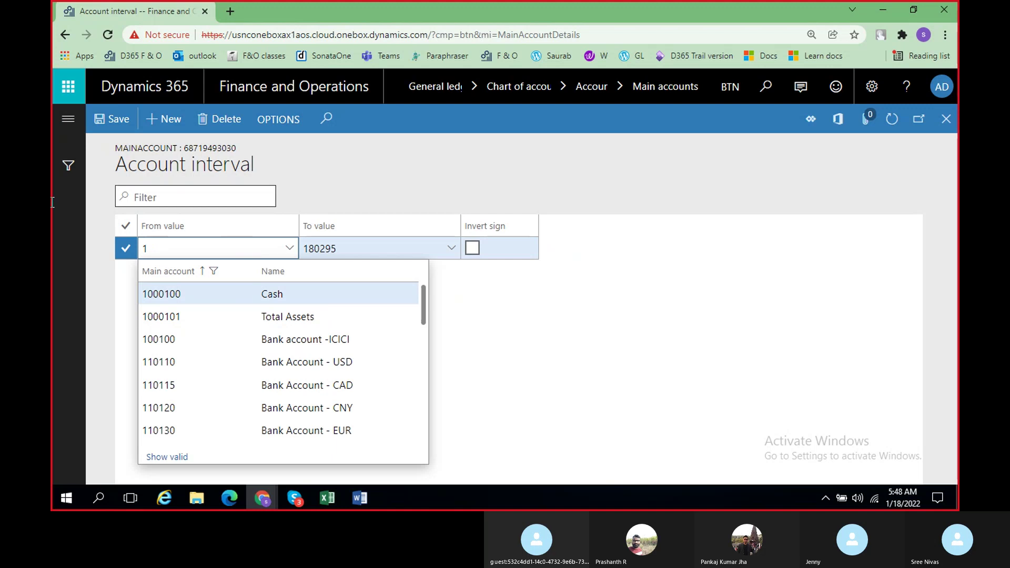
{"action": "key", "text": "BackSpace"}
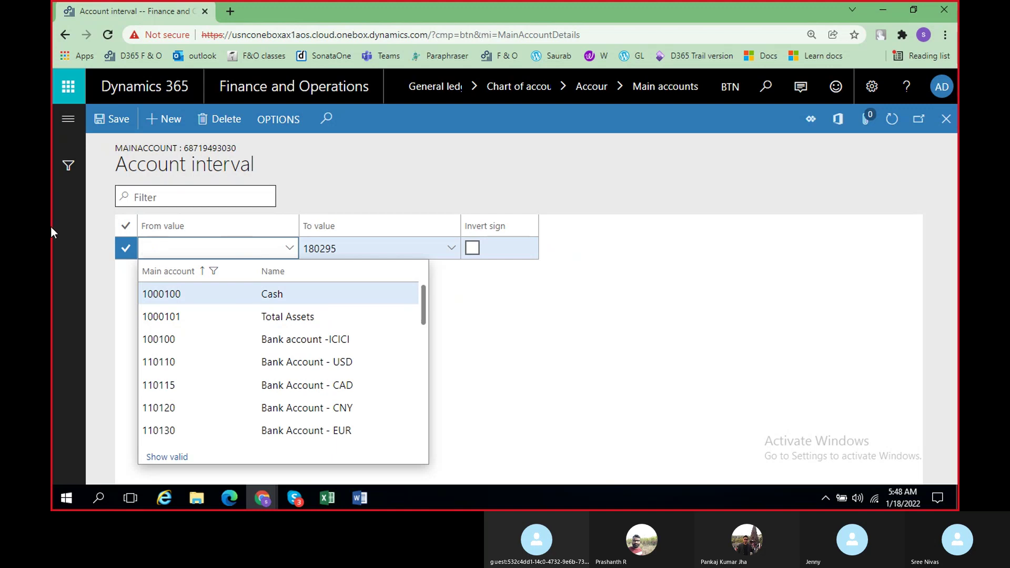
Set the interval's From value to main account 110180 (Petty Cash)
{"action": "scroll", "coordinate": [280, 355], "scroll_direction": "down", "scroll_amount": 3}
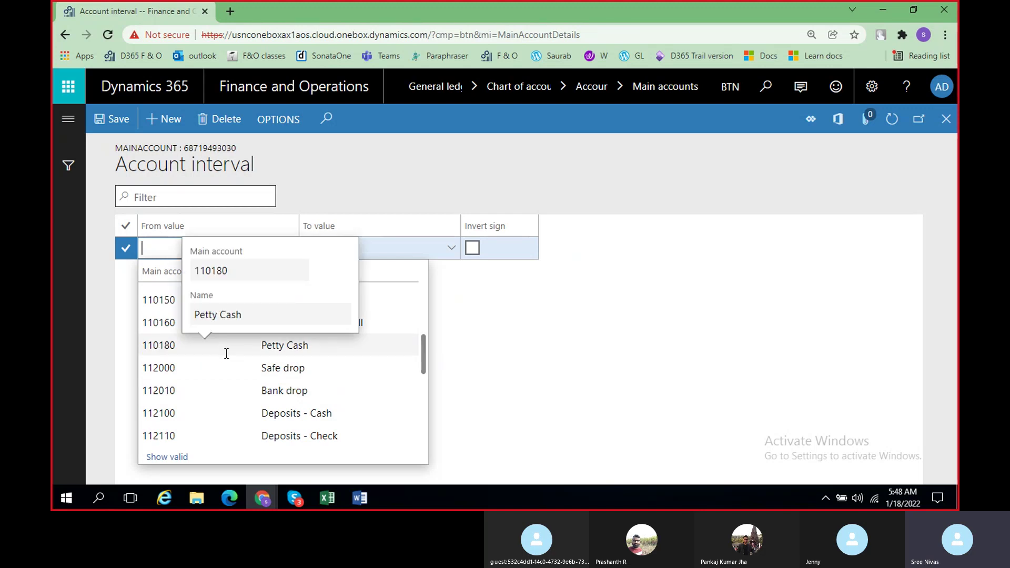
{"action": "scroll", "coordinate": [227, 354], "scroll_direction": "up", "scroll_amount": 3}
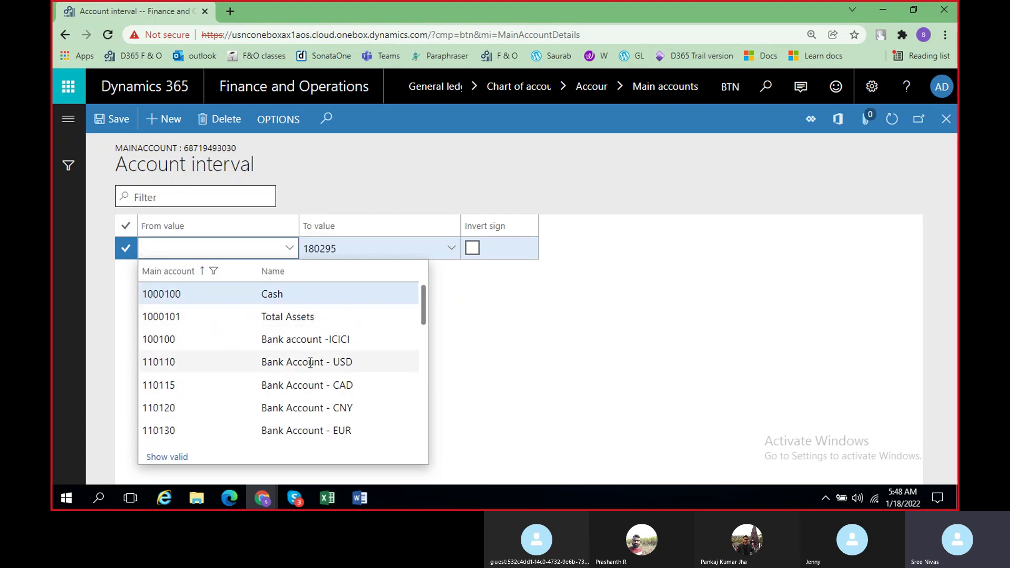
{"action": "scroll", "coordinate": [286, 389], "scroll_direction": "down", "scroll_amount": 5}
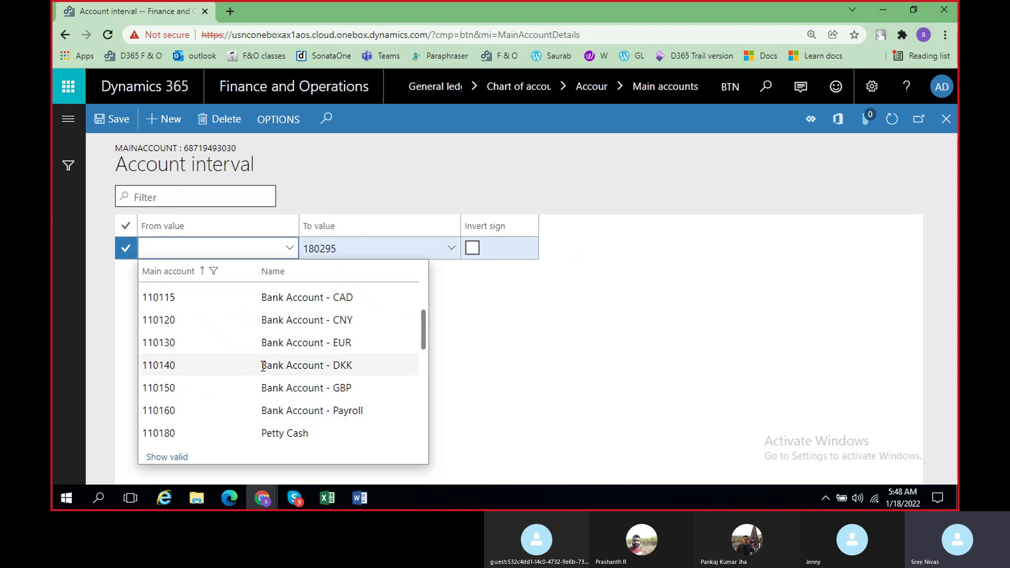
{"action": "scroll", "coordinate": [276, 417], "scroll_direction": "up", "scroll_amount": 2}
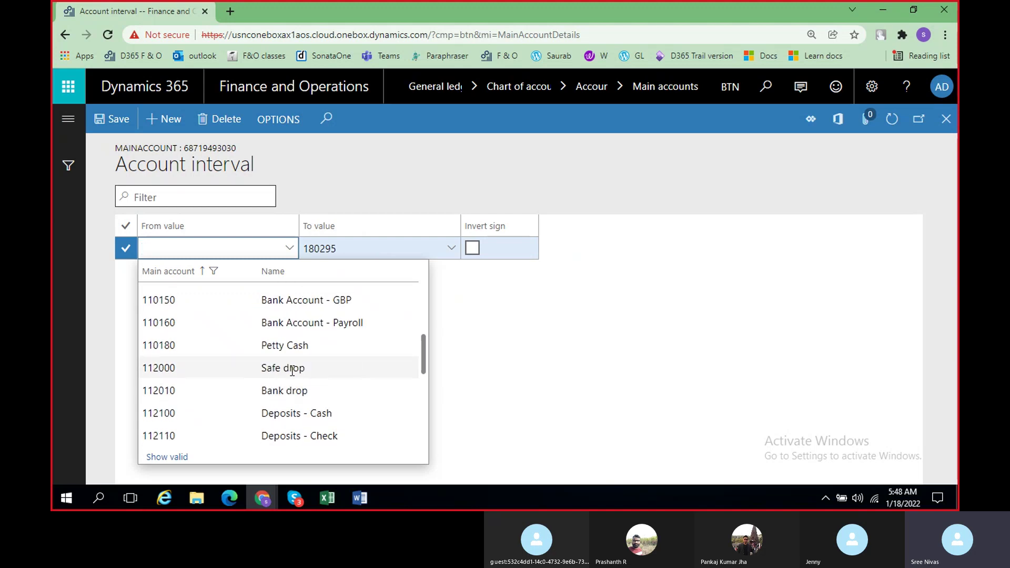
{"action": "left_click", "coordinate": [256, 345]}
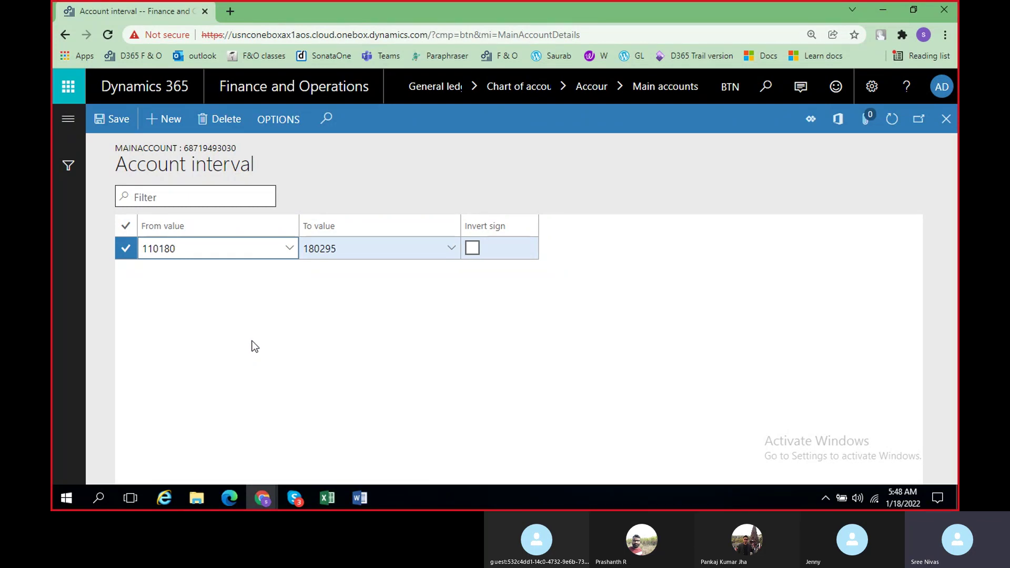
Choose 180295 (Other Assets) as the interval's To value, then save and close the account interval
{"action": "left_click", "coordinate": [394, 257]}
{"action": "left_click", "coordinate": [453, 249]}
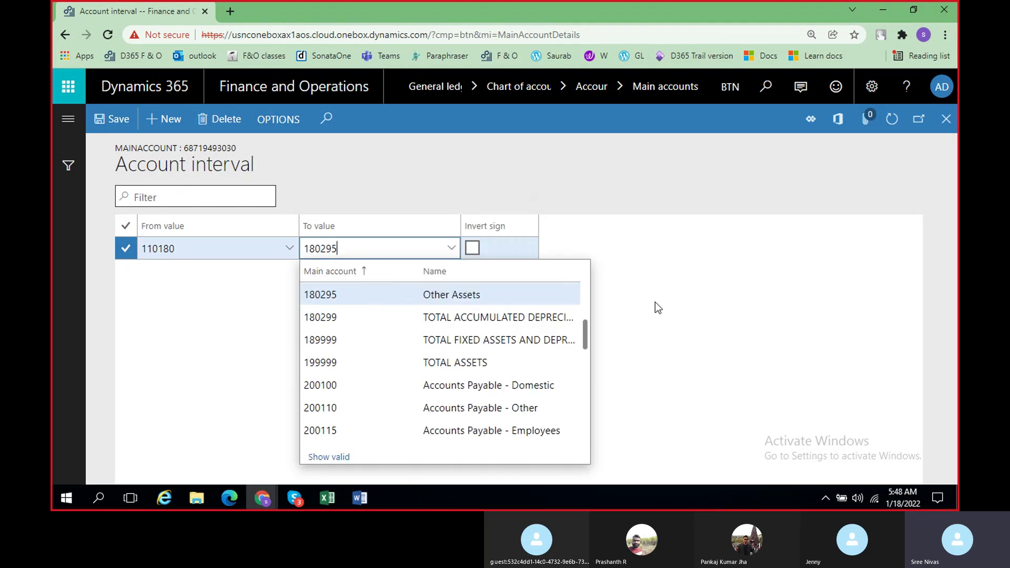
{"action": "left_click", "coordinate": [419, 299]}
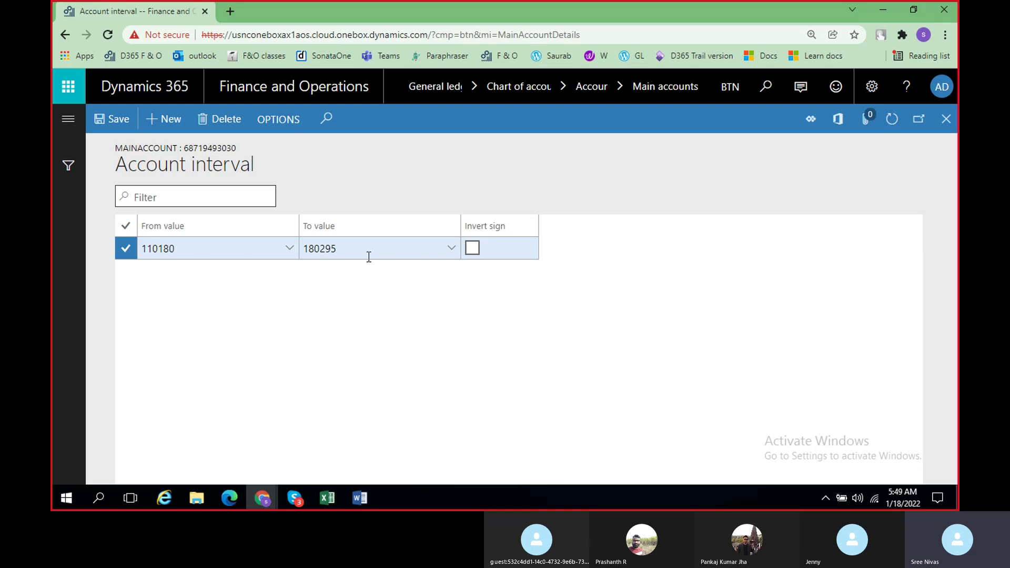
{"action": "left_click", "coordinate": [104, 125]}
{"action": "left_click", "coordinate": [113, 122]}
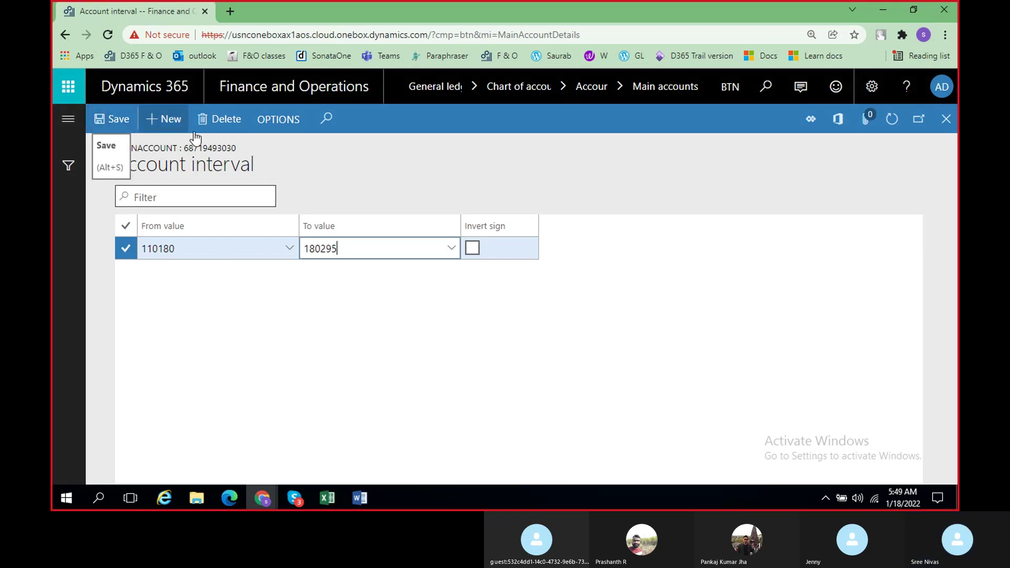
{"action": "left_click", "coordinate": [951, 120]}
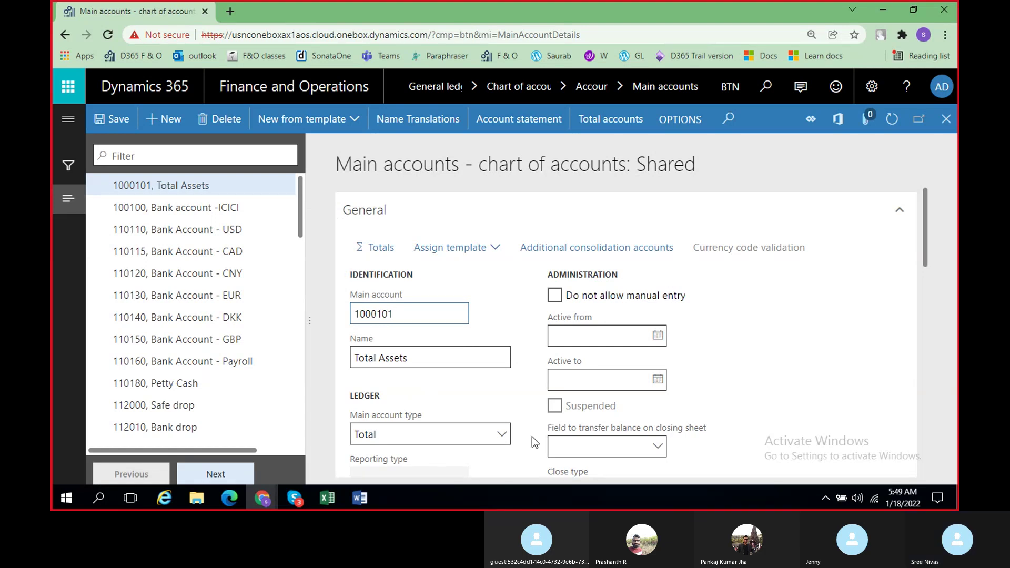
Examine the main account types available for the Total Assets account without choosing a different one
{"action": "left_click", "coordinate": [504, 435]}
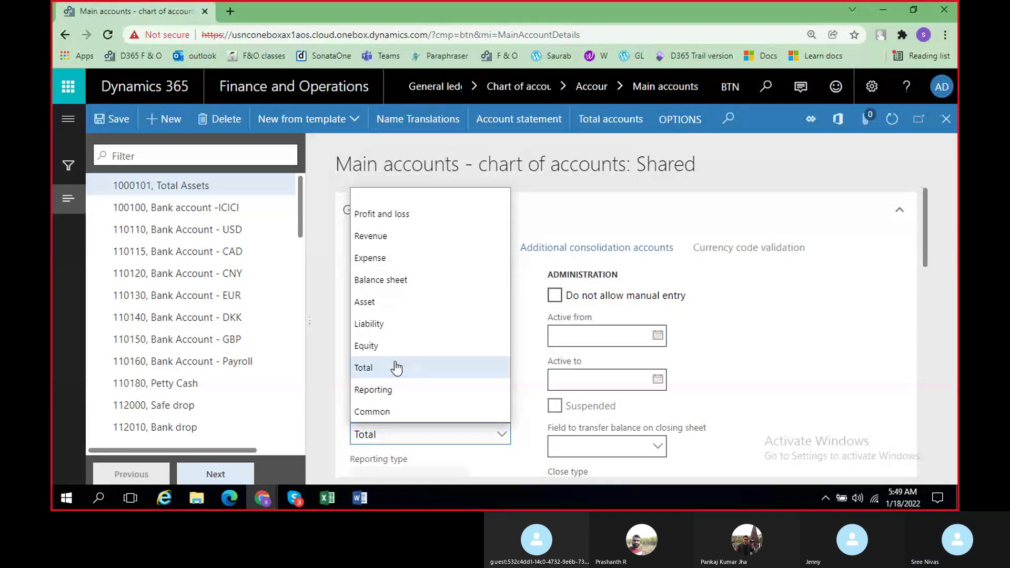
{"action": "left_click", "coordinate": [802, 318]}
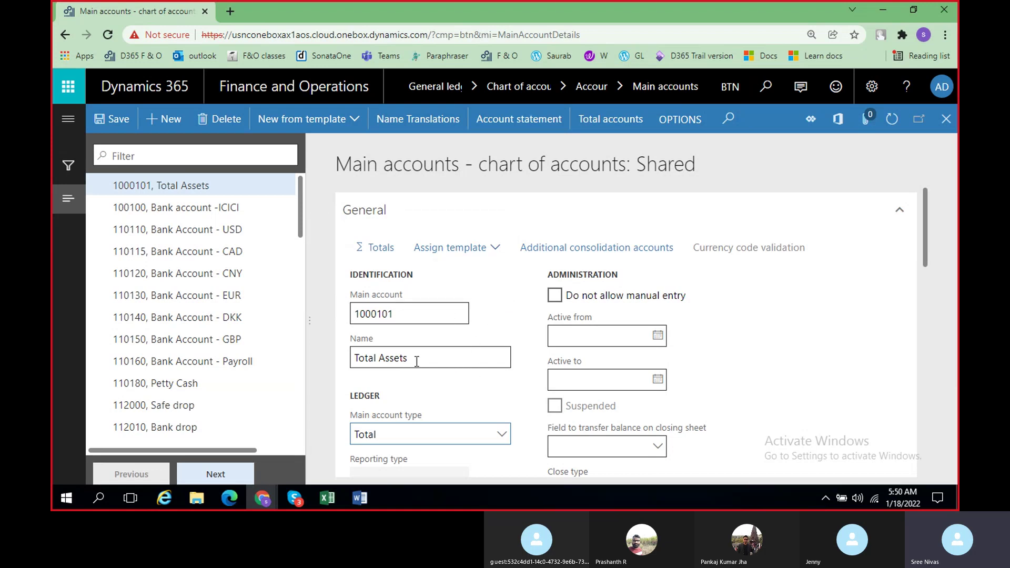
{"action": "scroll", "coordinate": [416, 363], "scroll_direction": "down", "scroll_amount": 1}
{"action": "left_click", "coordinate": [505, 372]}
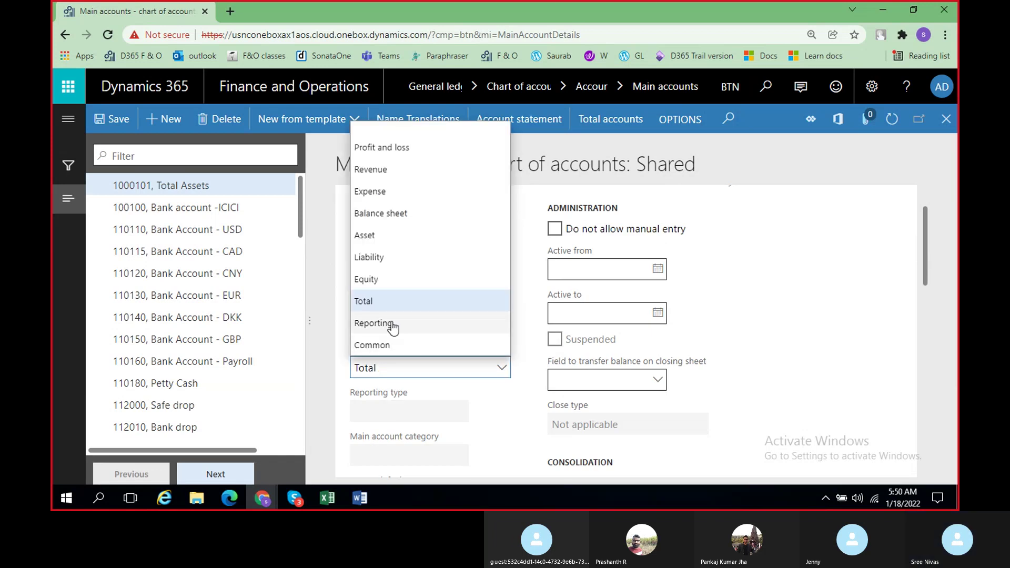
{"action": "scroll", "coordinate": [525, 320], "scroll_direction": "up", "scroll_amount": 1}
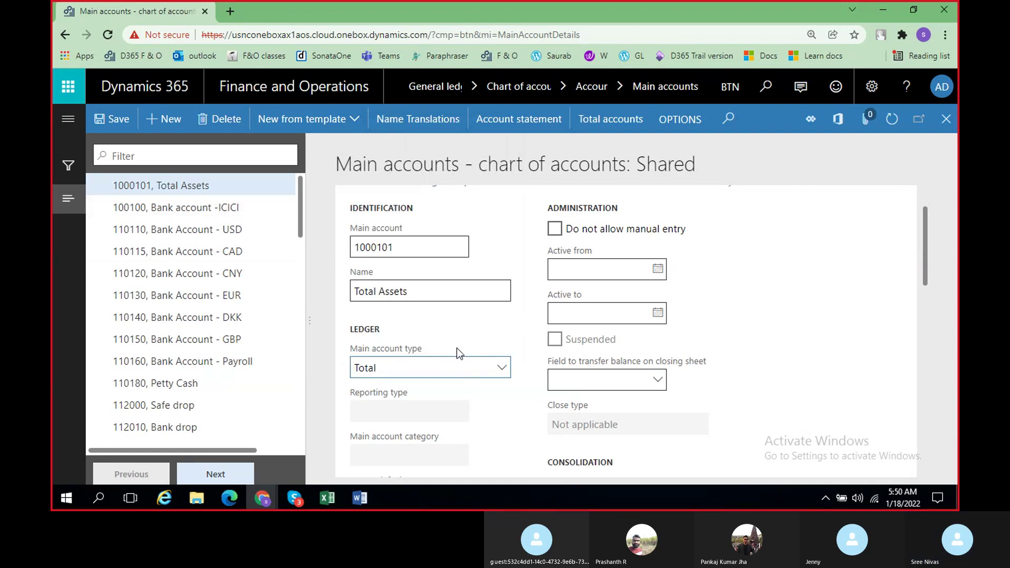
Try the Reporting main account type on the Total Assets account and set the type back to Total
{"action": "left_click", "coordinate": [503, 368]}
{"action": "left_click", "coordinate": [402, 323]}
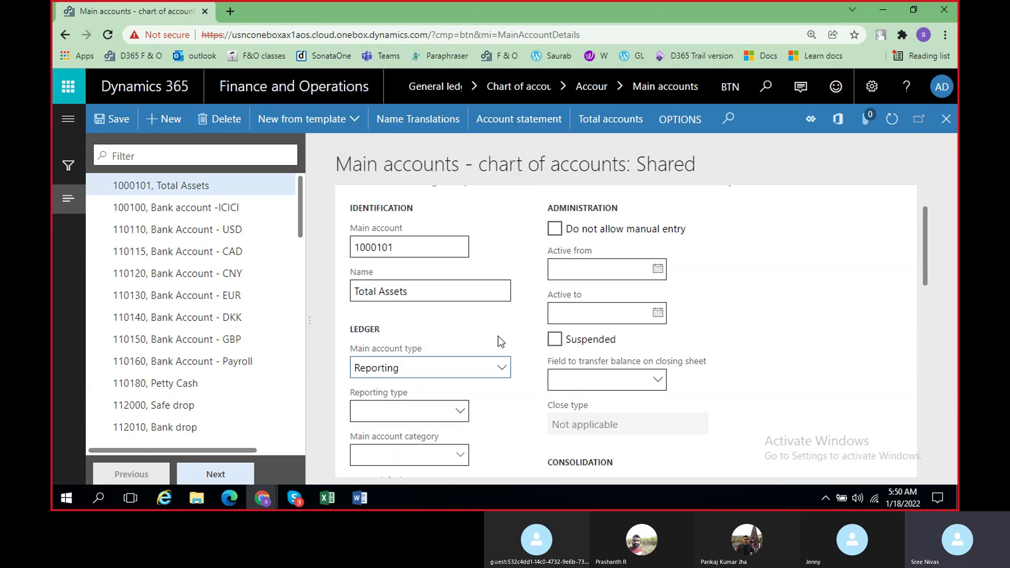
{"action": "left_click", "coordinate": [503, 368]}
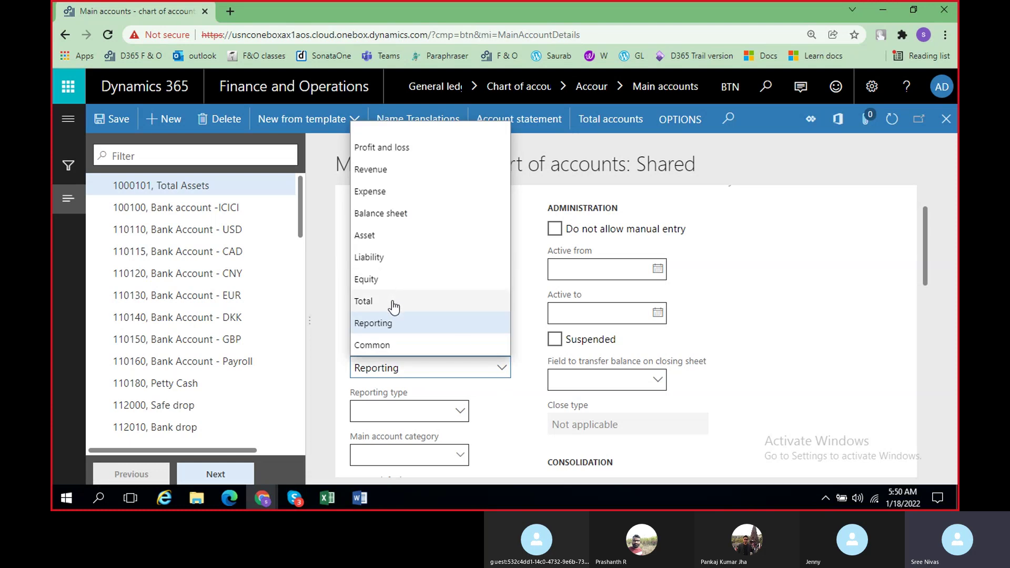
{"action": "left_click", "coordinate": [394, 305]}
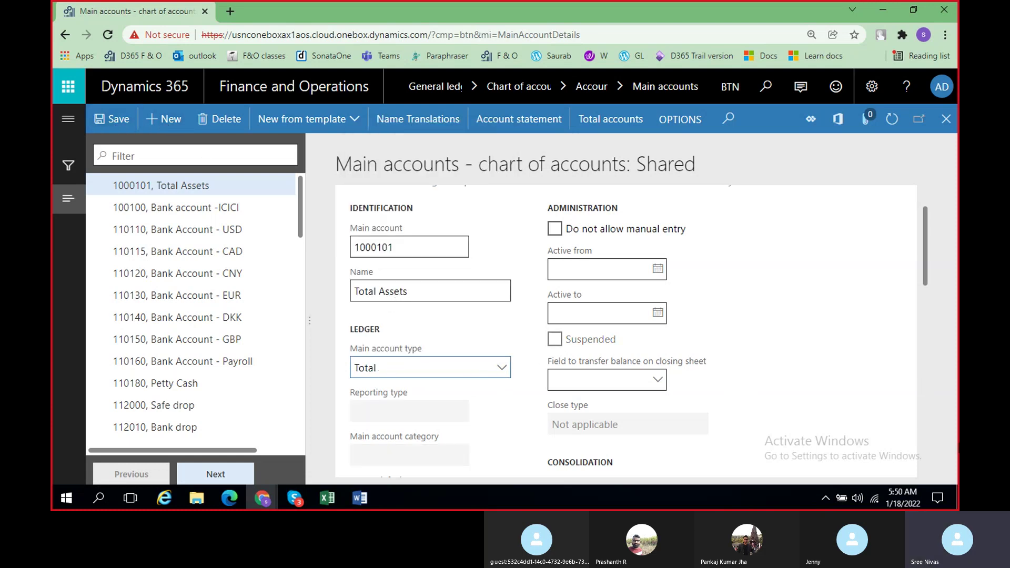
Save the Total Assets account and start a new main account, checking its list of main account types
{"action": "left_click", "coordinate": [117, 124]}
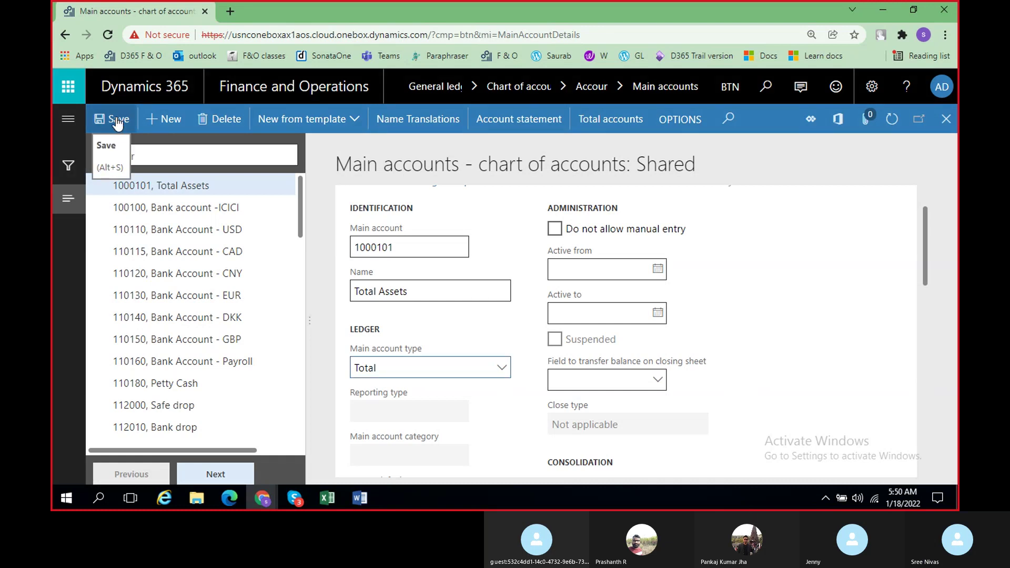
{"action": "left_click", "coordinate": [165, 121]}
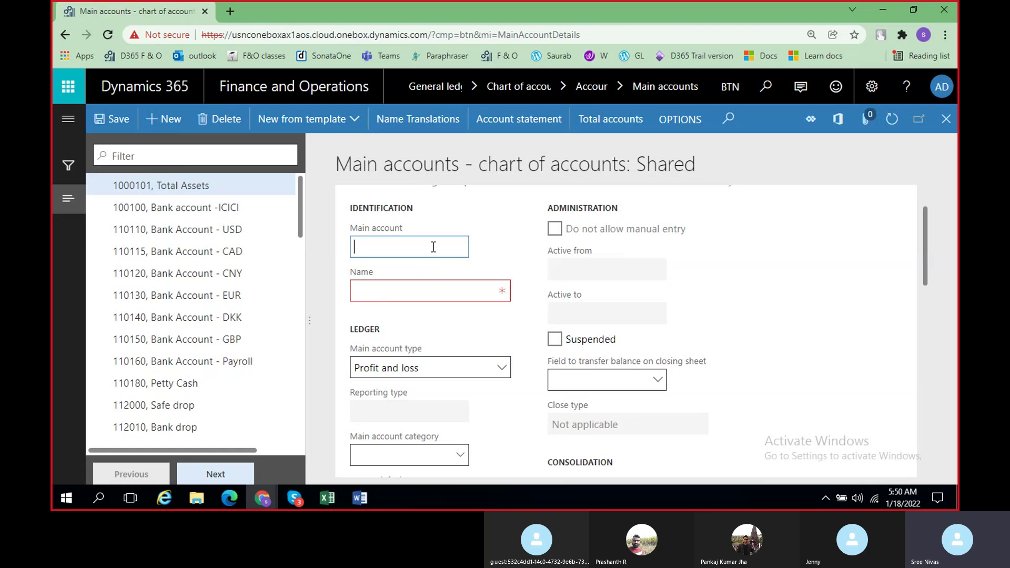
{"action": "left_click", "coordinate": [503, 371]}
{"action": "left_click", "coordinate": [494, 404]}
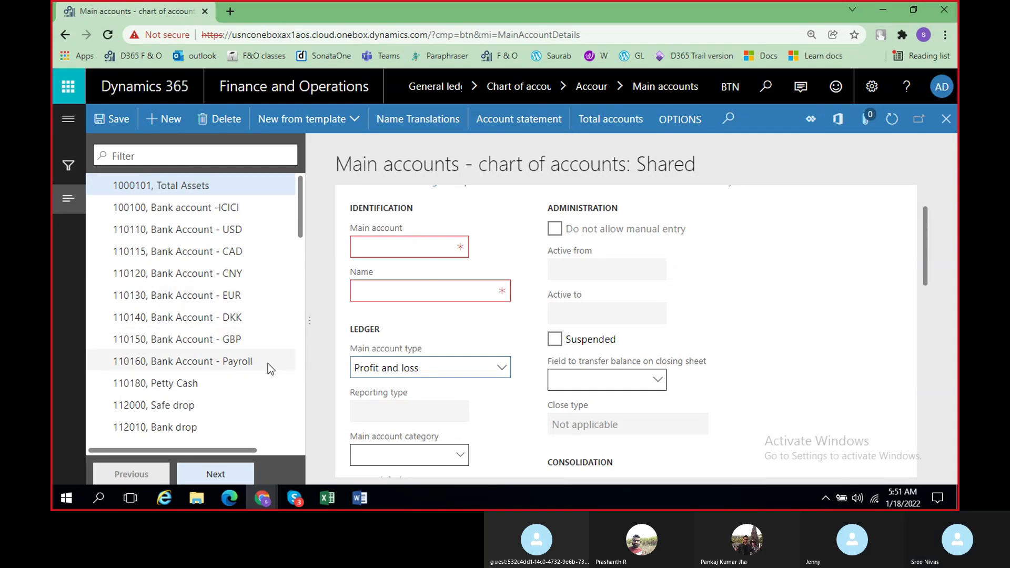
Switch to the Word class notes and add the range 700000...799999 on a new line below 600000...699999
{"action": "key", "text": "alt+Tab"}
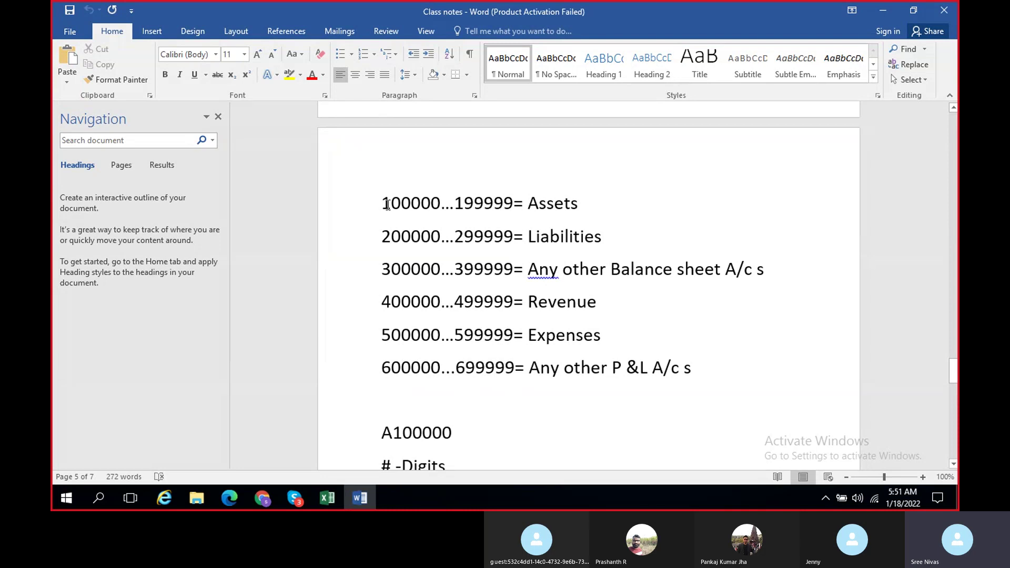
{"action": "left_click", "coordinate": [704, 373]}
{"action": "key", "text": "Return"}
{"action": "type", "text": "7"}
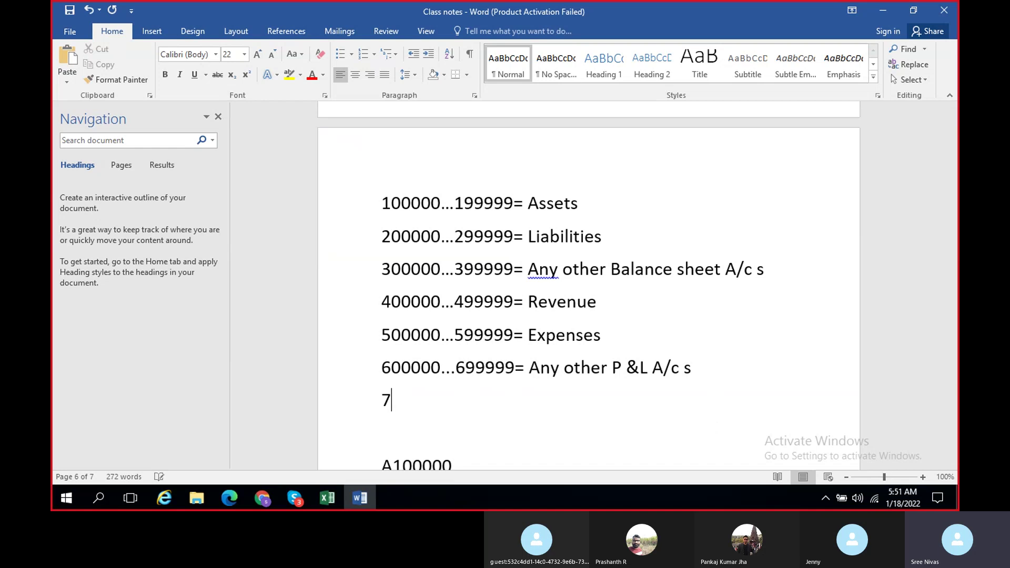
{"action": "type", "text": "00000..."}
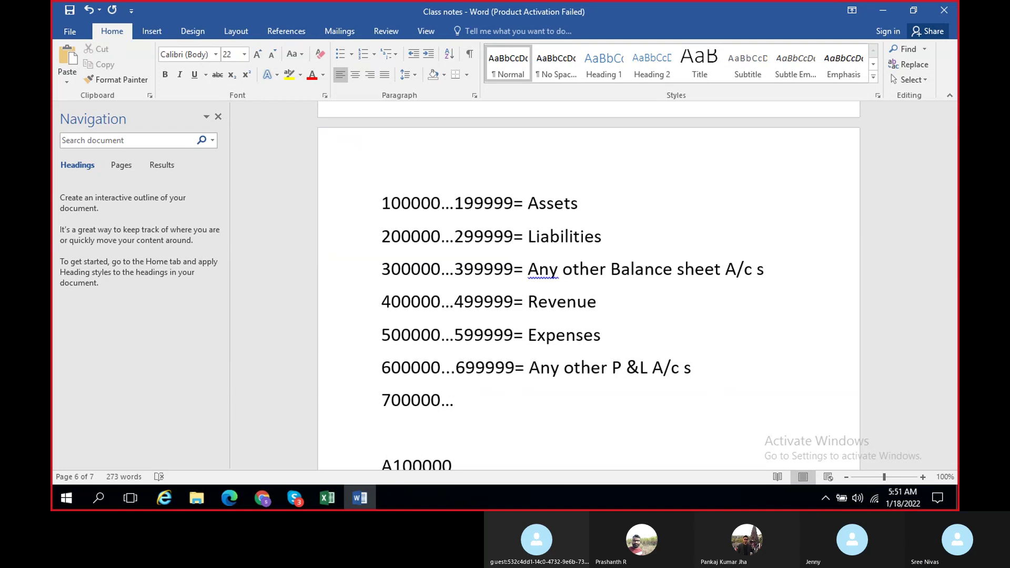
{"action": "type", "text": "799999"}
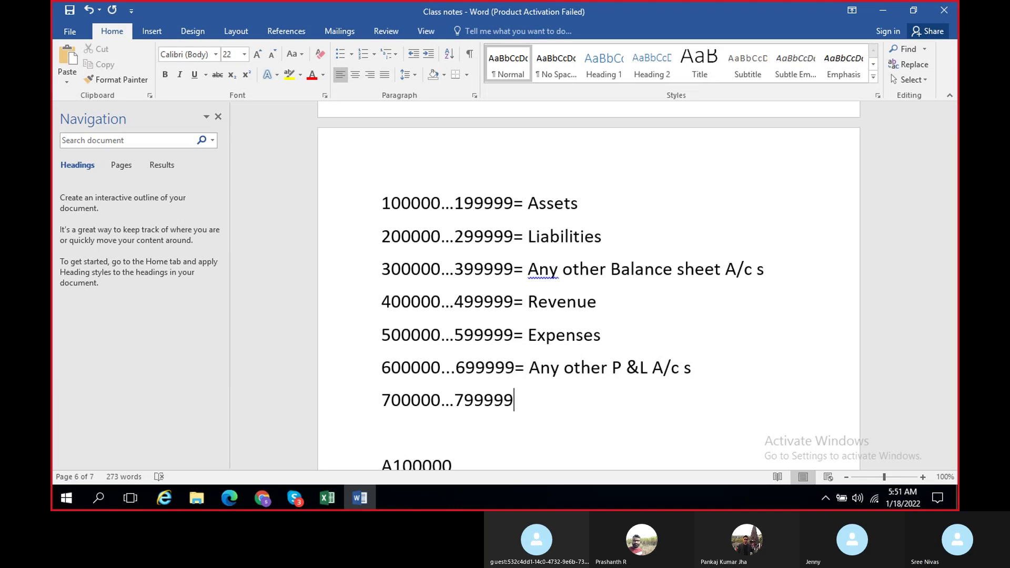
Complete the 700000...799999 line with "= Reporting accounts" and start a new line below it
{"action": "type", "text": "= Rep"}
{"action": "key", "text": "BackSpace"}
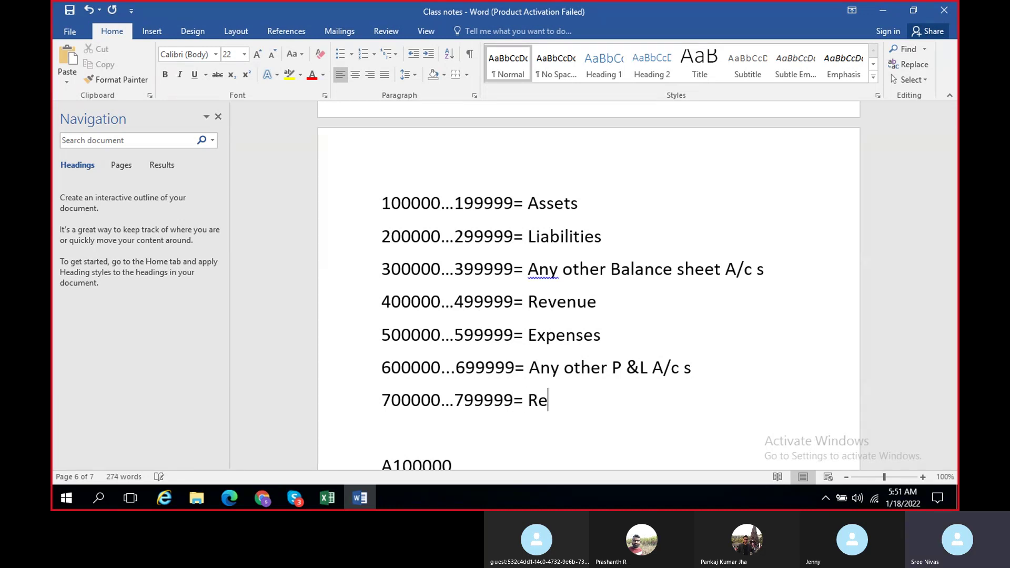
{"action": "key", "text": "BackSpace"}
{"action": "key", "text": "BackSpace"}
{"action": "key", "text": "BackSpace"}
{"action": "key", "text": "BackSpace"}
{"action": "key", "text": "BackSpace"}
{"action": "key", "text": "BackSpace"}
{"action": "key", "text": "BackSpace"}
{"action": "type", "text": "999"}
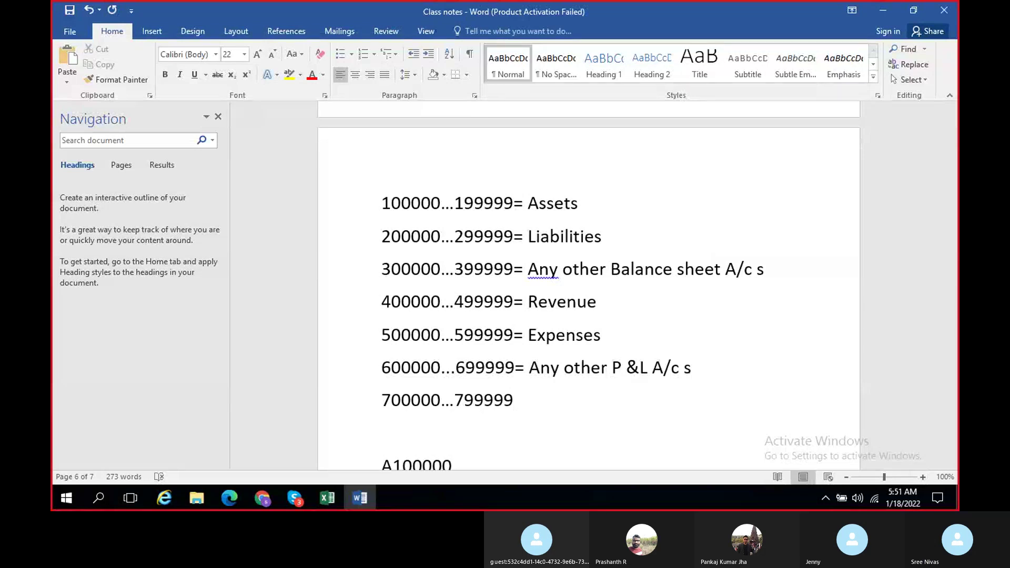
{"action": "type", "text": "= Reporting a"}
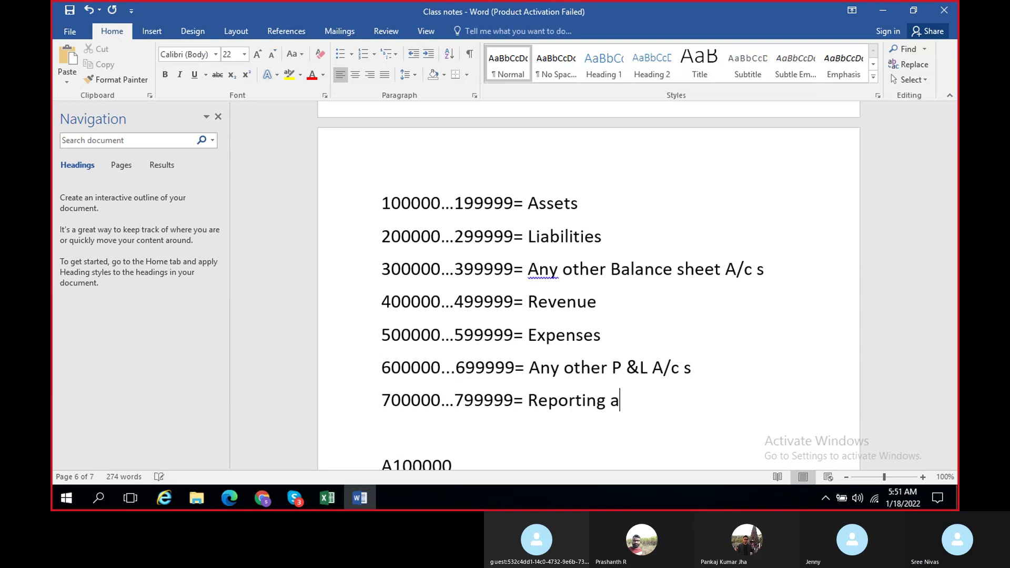
{"action": "type", "text": "ccounts"}
{"action": "key", "text": "Return"}
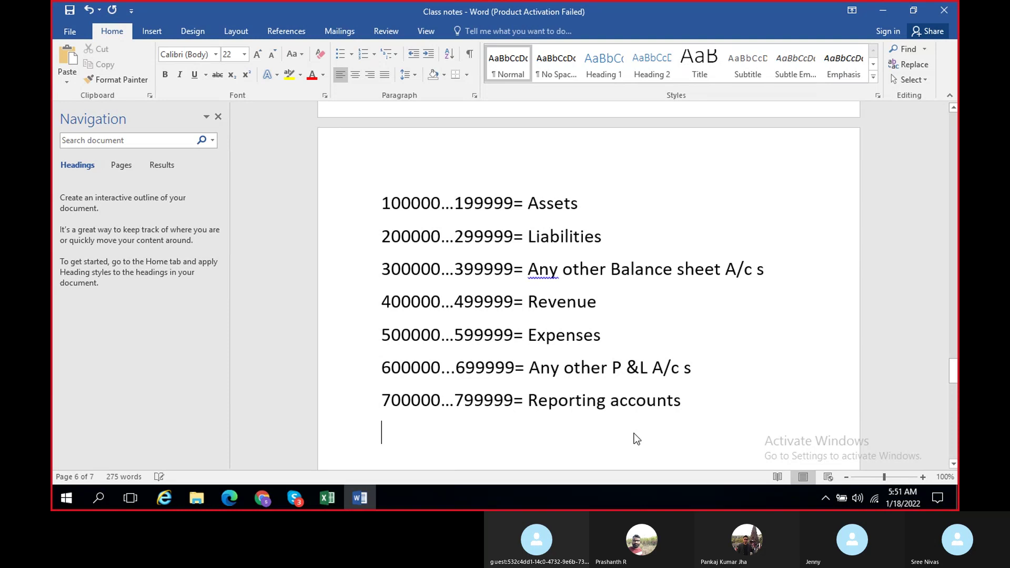
Switch back to Dynamics 365 and set the new main account's type to Reporting
{"action": "key", "text": "alt+Tab"}
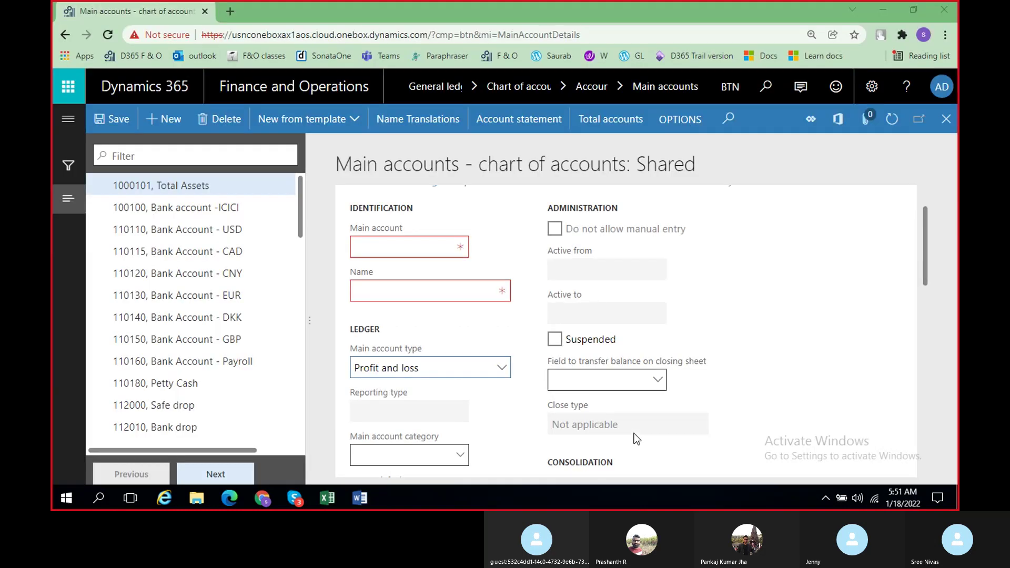
{"action": "left_click", "coordinate": [500, 371]}
{"action": "left_click", "coordinate": [376, 320]}
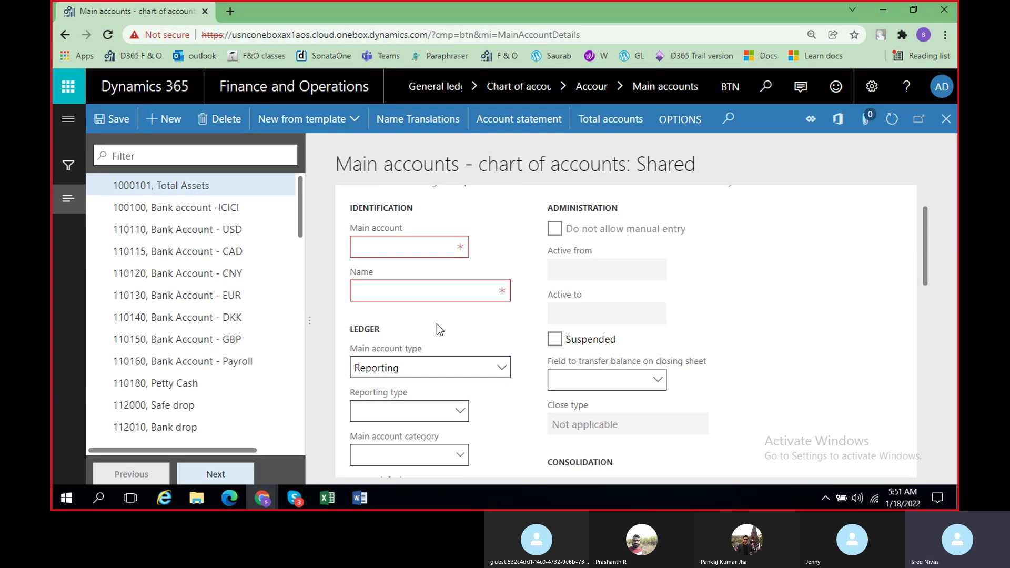
{"action": "left_click", "coordinate": [389, 239]}
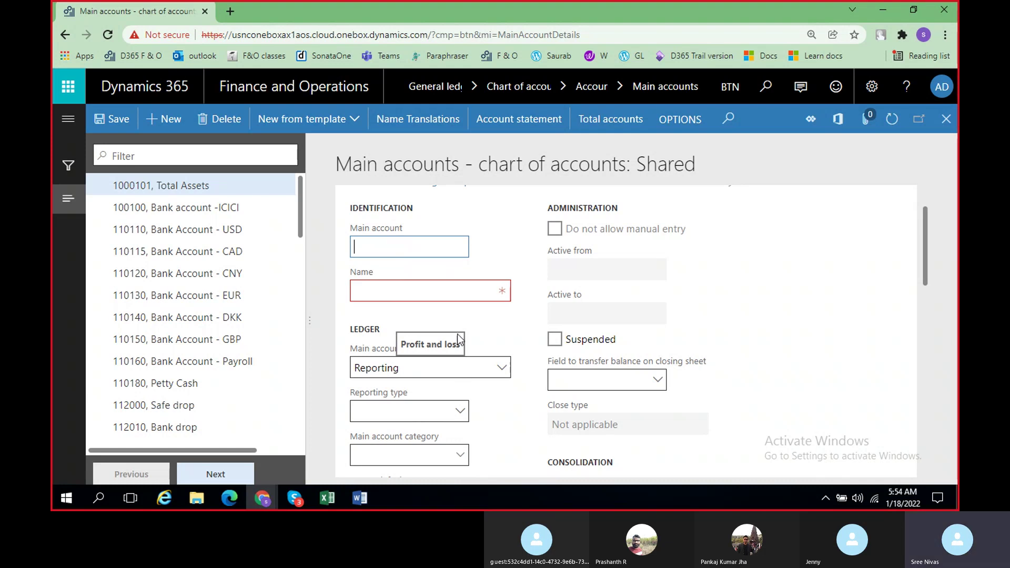
Review the main account types available for the new account, leaving Reporting selected
{"action": "left_click", "coordinate": [502, 371]}
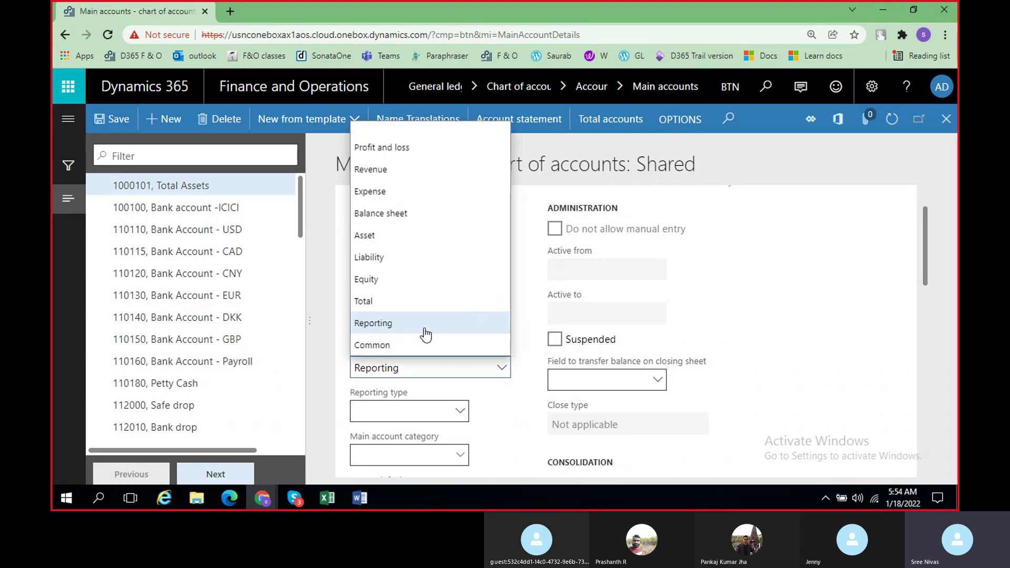
{"action": "left_click", "coordinate": [530, 341]}
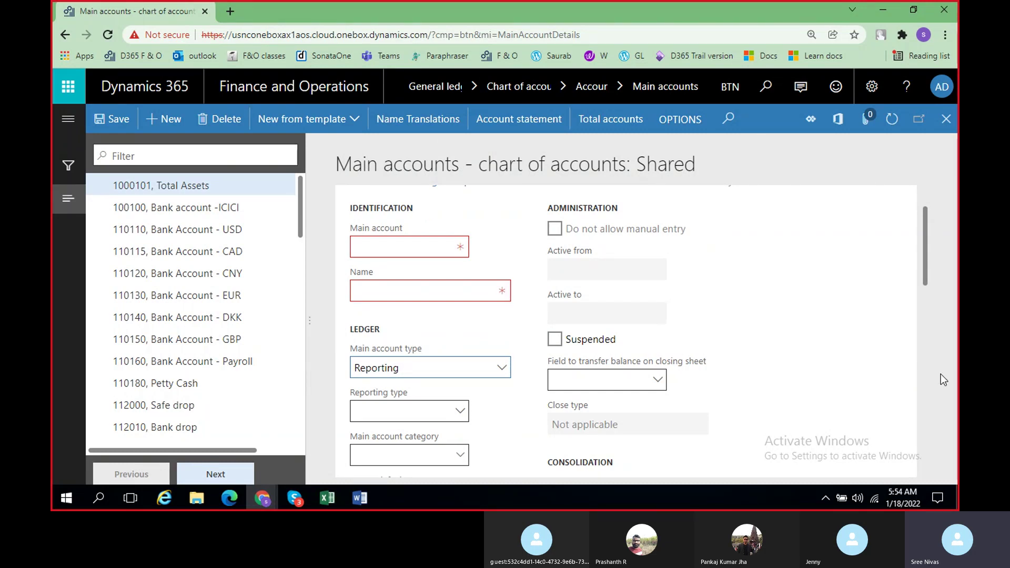
{"action": "left_click", "coordinate": [502, 369]}
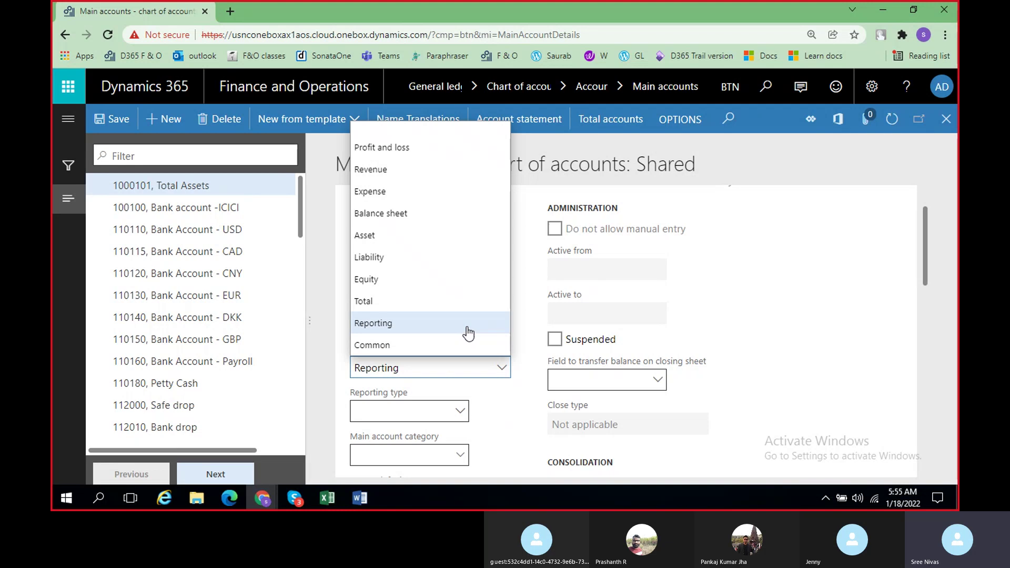
{"action": "left_click", "coordinate": [532, 375]}
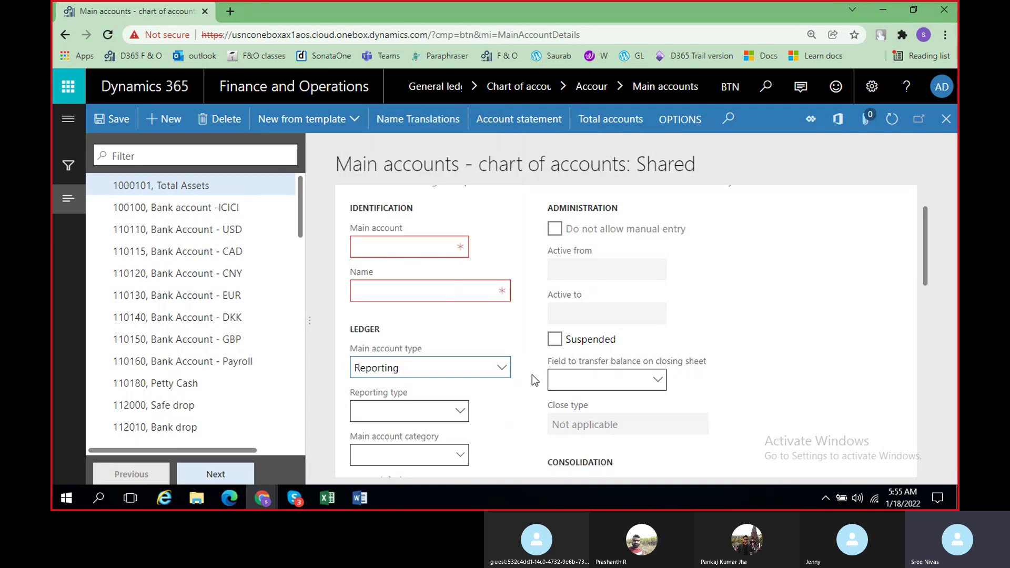
{"action": "left_click", "coordinate": [503, 371]}
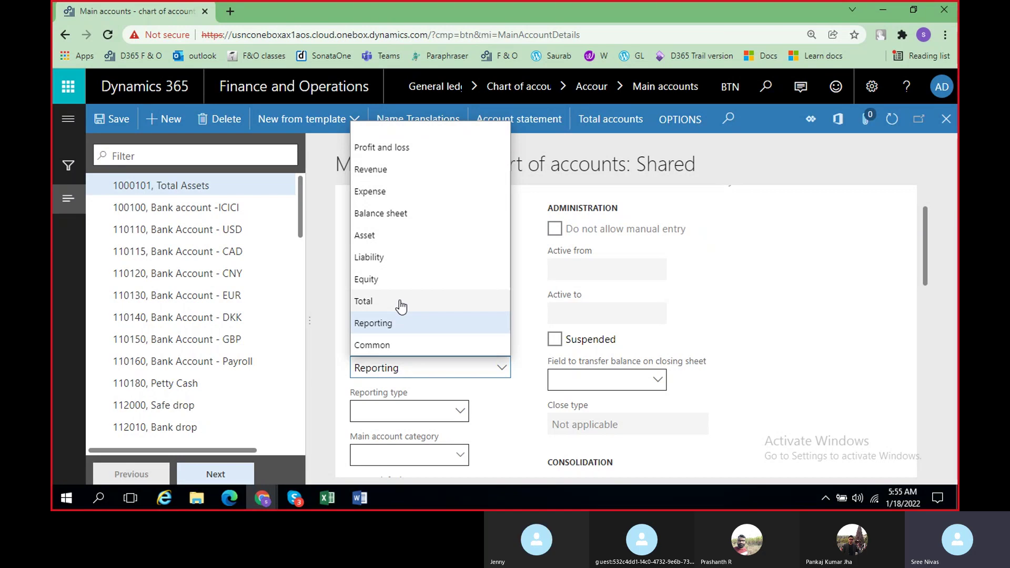
{"action": "left_click", "coordinate": [493, 405]}
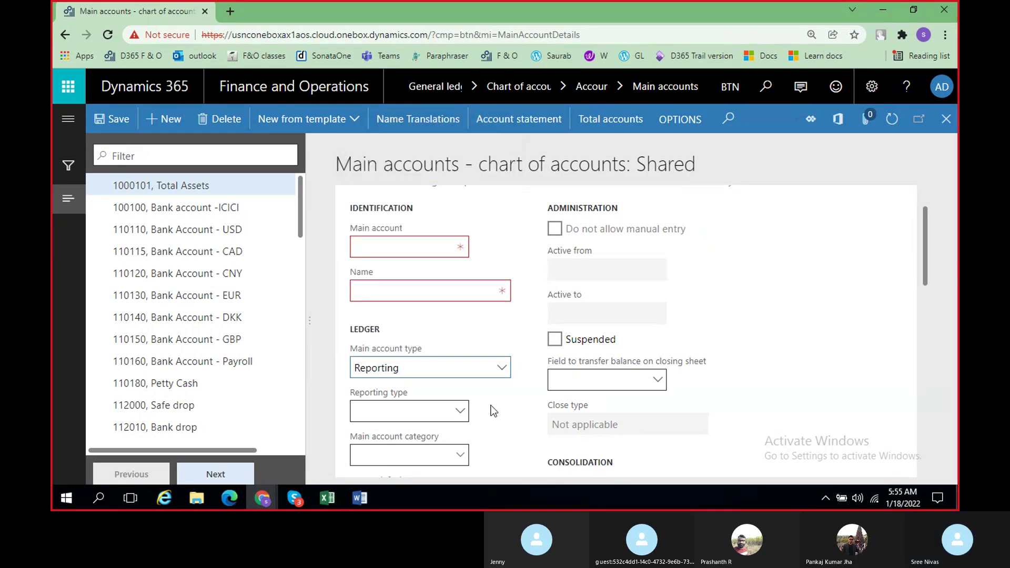
Examine the reporting types and main account categories offered for the new Reporting account without choosing any
{"action": "scroll", "coordinate": [504, 360], "scroll_direction": "down", "scroll_amount": 1}
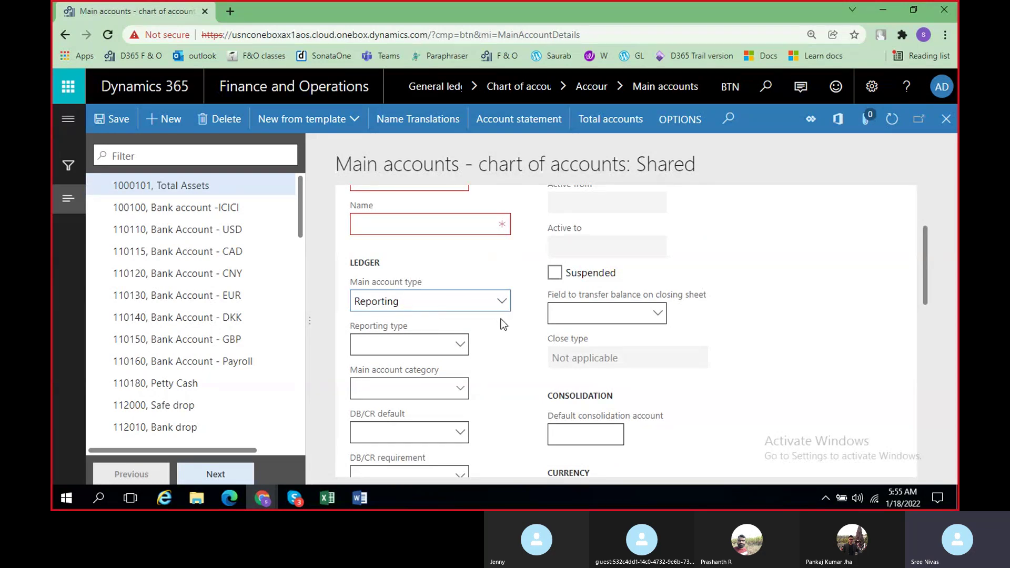
{"action": "left_click", "coordinate": [461, 349]}
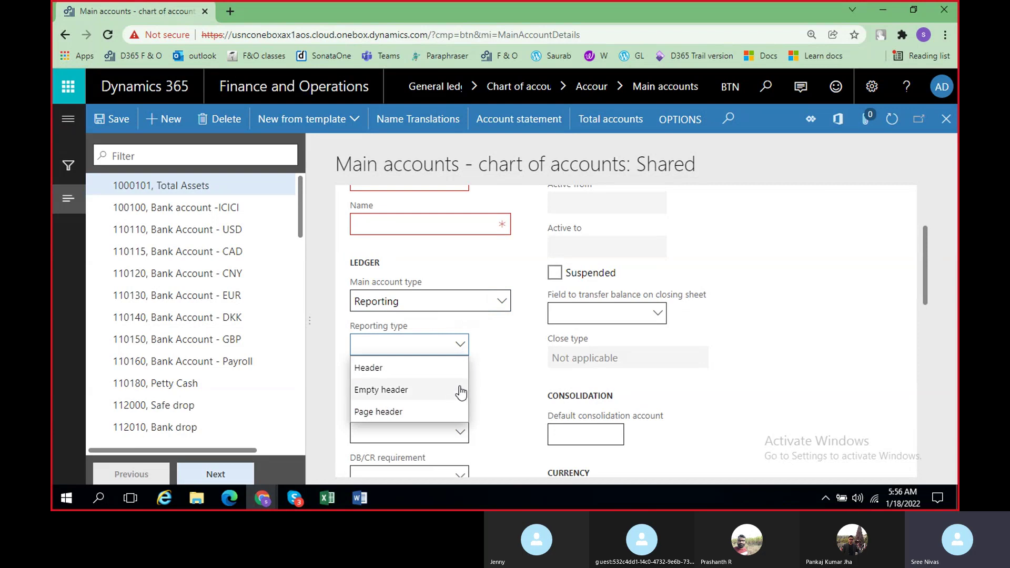
{"action": "left_click", "coordinate": [507, 384]}
{"action": "scroll", "coordinate": [507, 384], "scroll_direction": "down", "scroll_amount": 1}
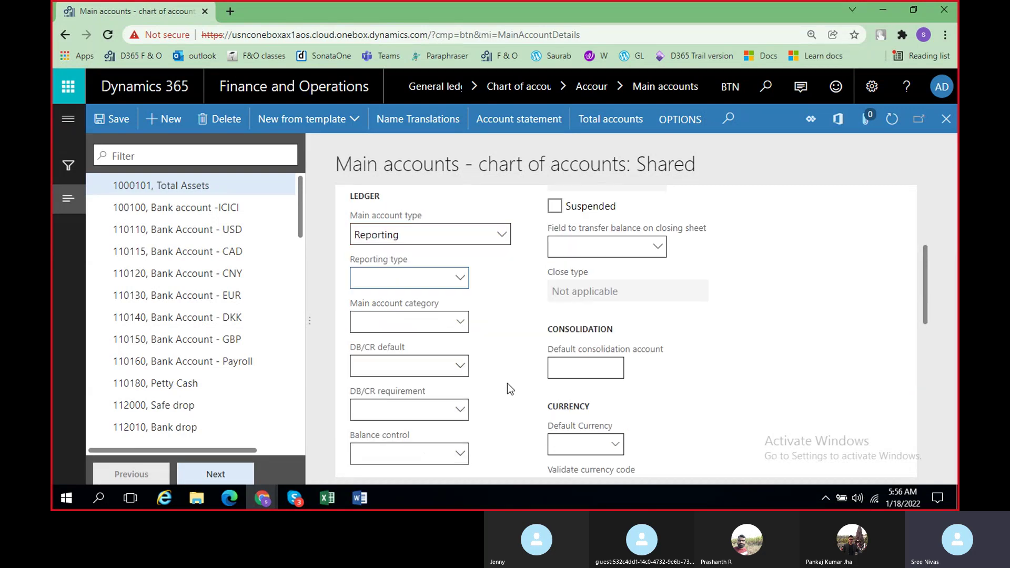
{"action": "left_click", "coordinate": [461, 322]}
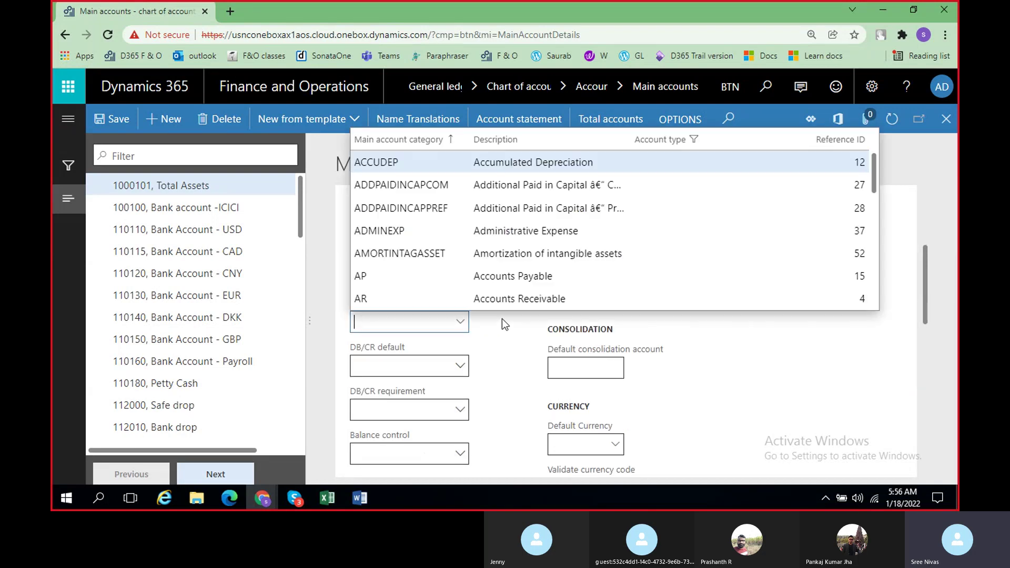
{"action": "scroll", "coordinate": [502, 318], "scroll_direction": "up", "scroll_amount": 2}
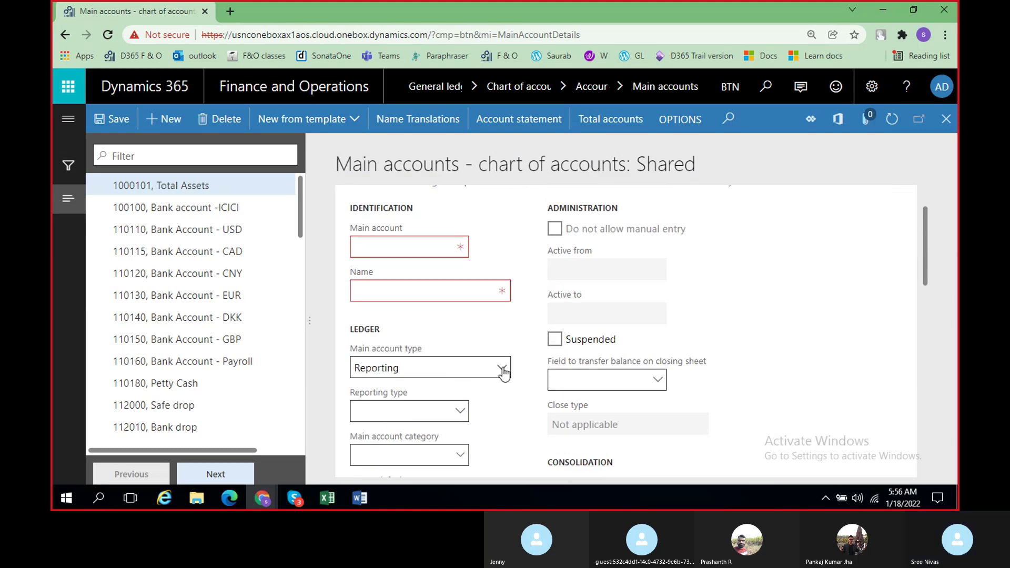
{"action": "left_click", "coordinate": [504, 370]}
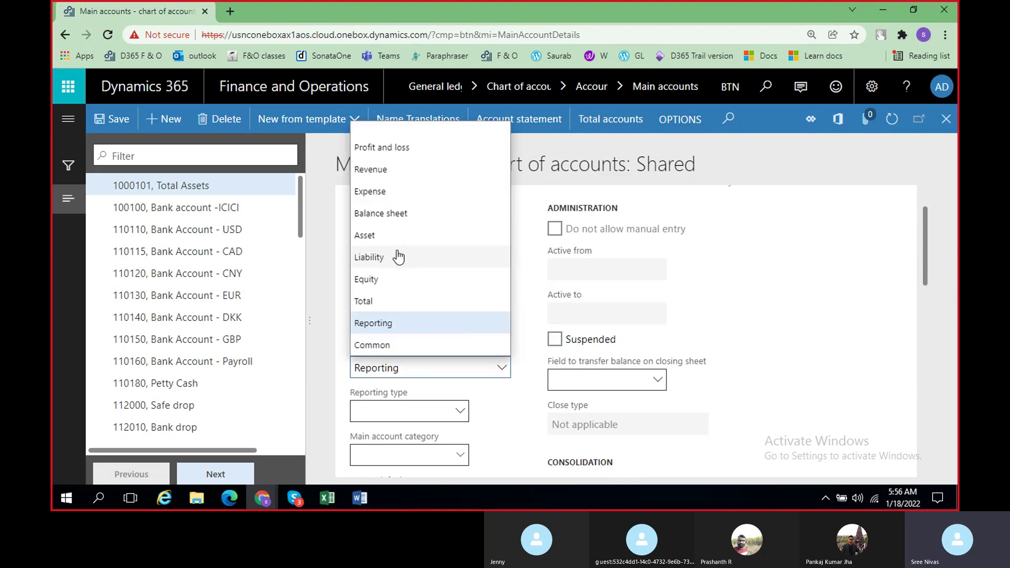
{"action": "scroll", "coordinate": [499, 412], "scroll_direction": "down", "scroll_amount": 5}
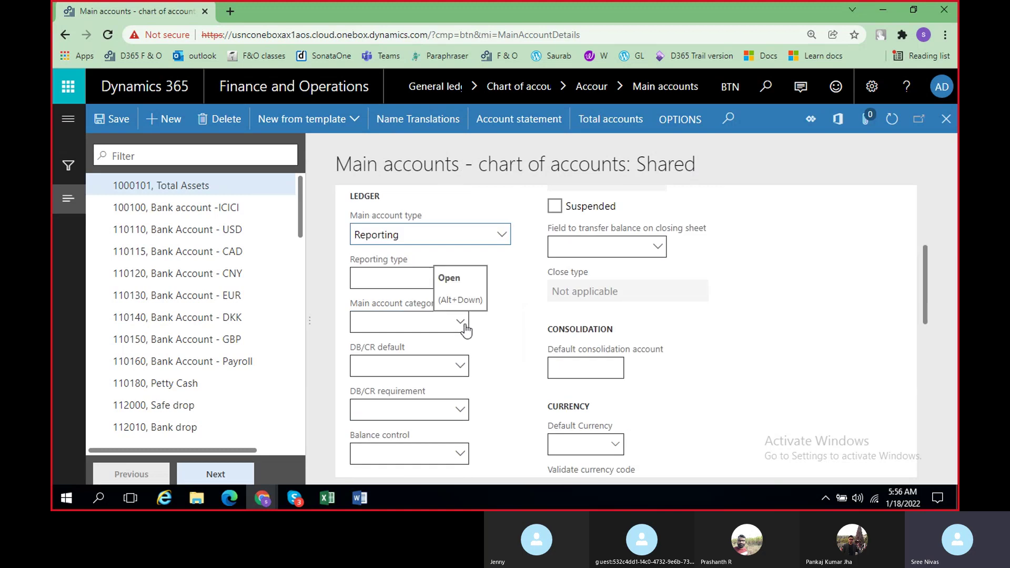
{"action": "left_click", "coordinate": [459, 327]}
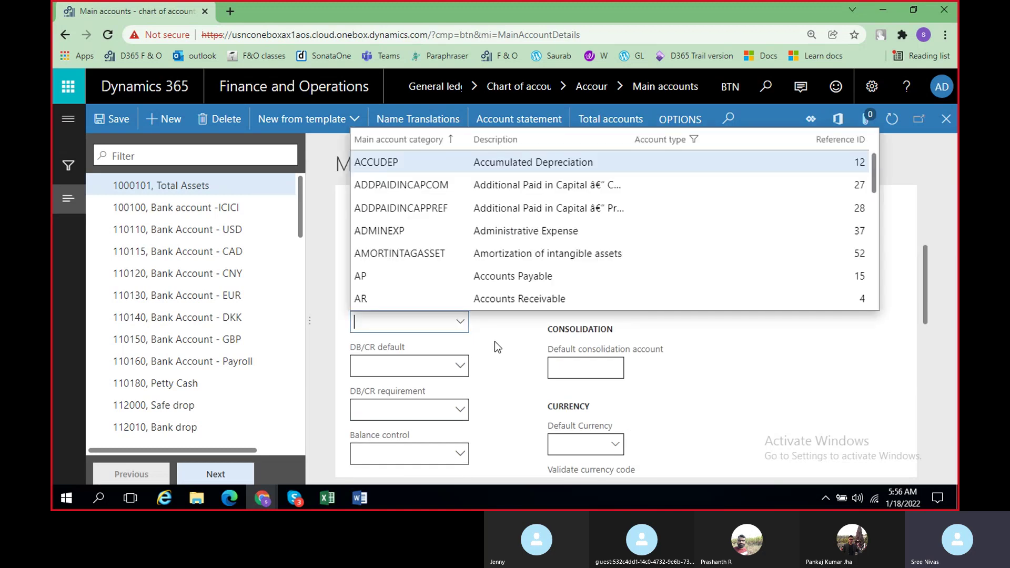
{"action": "scroll", "coordinate": [495, 342], "scroll_direction": "up", "scroll_amount": 5}
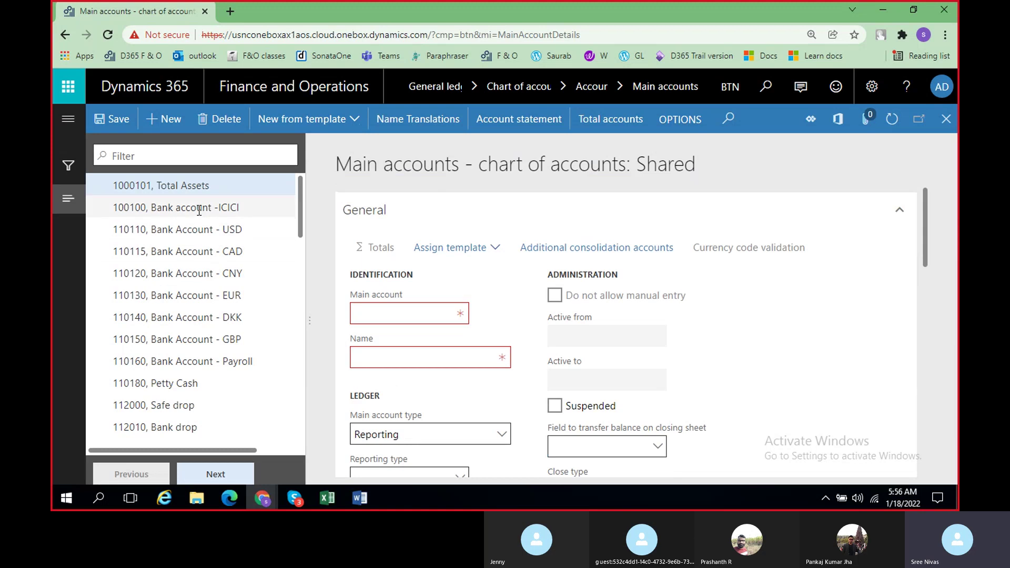
Delete the unsaved new main account and open main account 110180, Petty Cash
{"action": "left_click", "coordinate": [191, 381]}
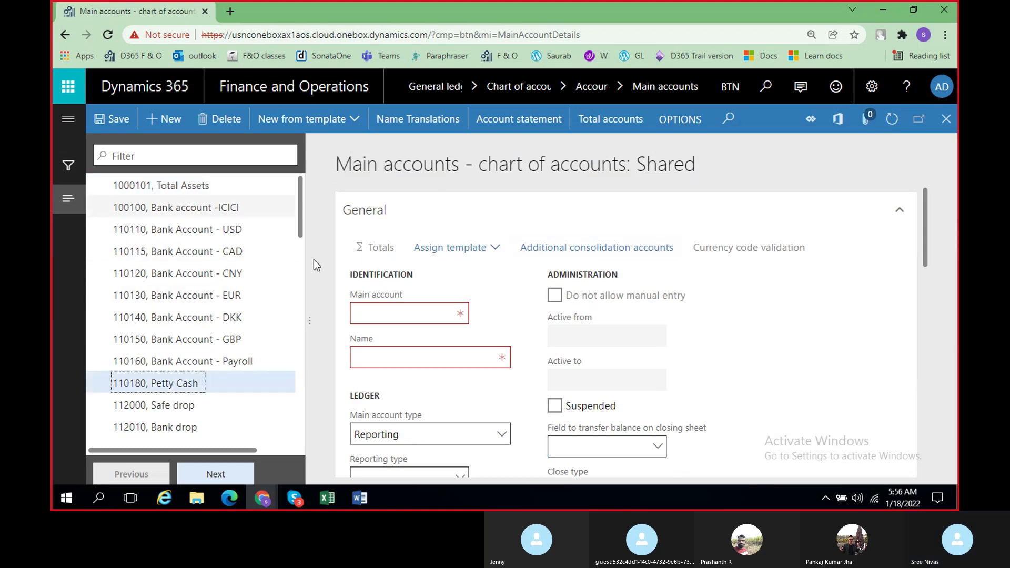
{"action": "left_click", "coordinate": [399, 313]}
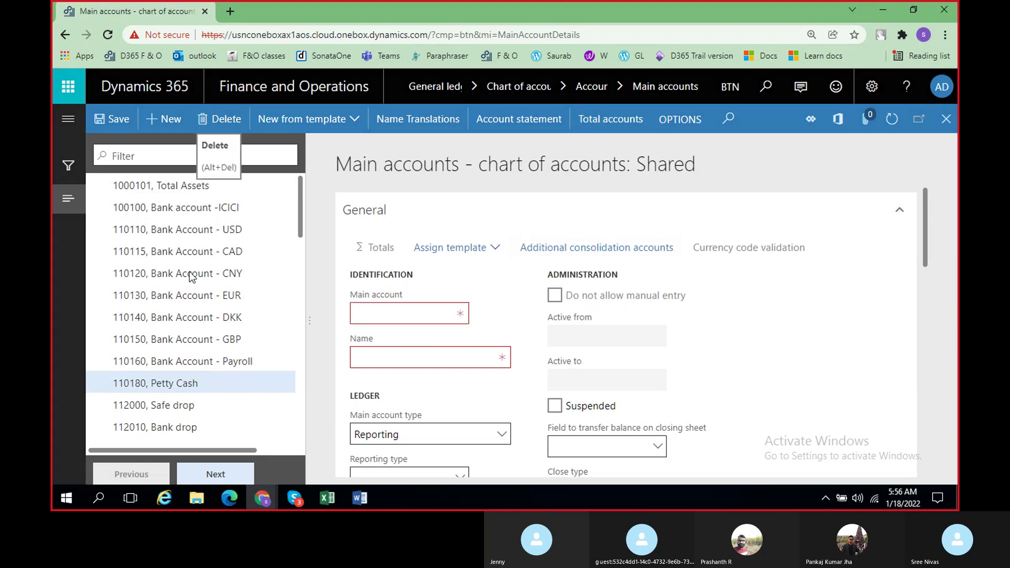
{"action": "left_click", "coordinate": [222, 124]}
{"action": "left_click", "coordinate": [171, 384]}
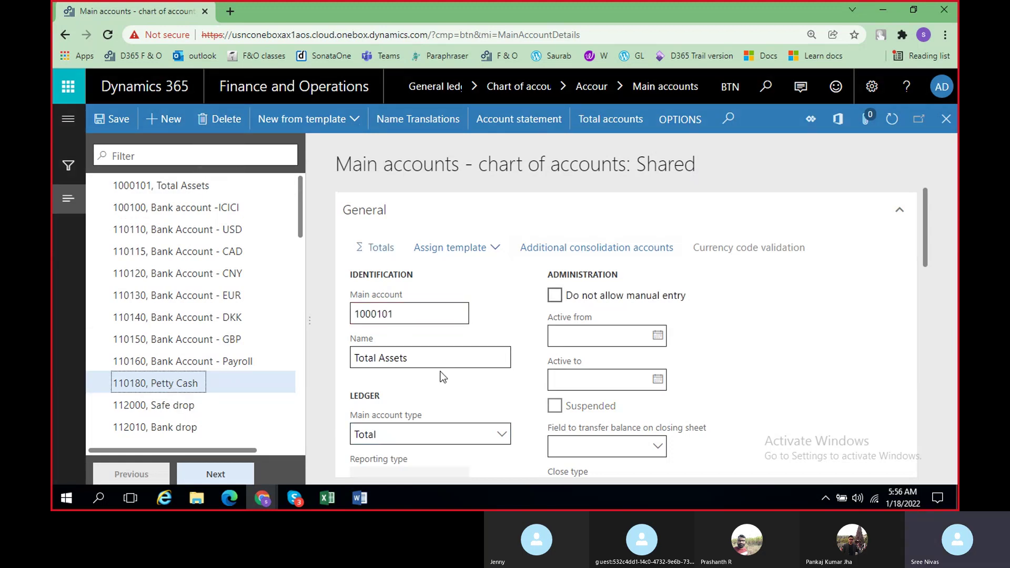
{"action": "left_click", "coordinate": [173, 383]}
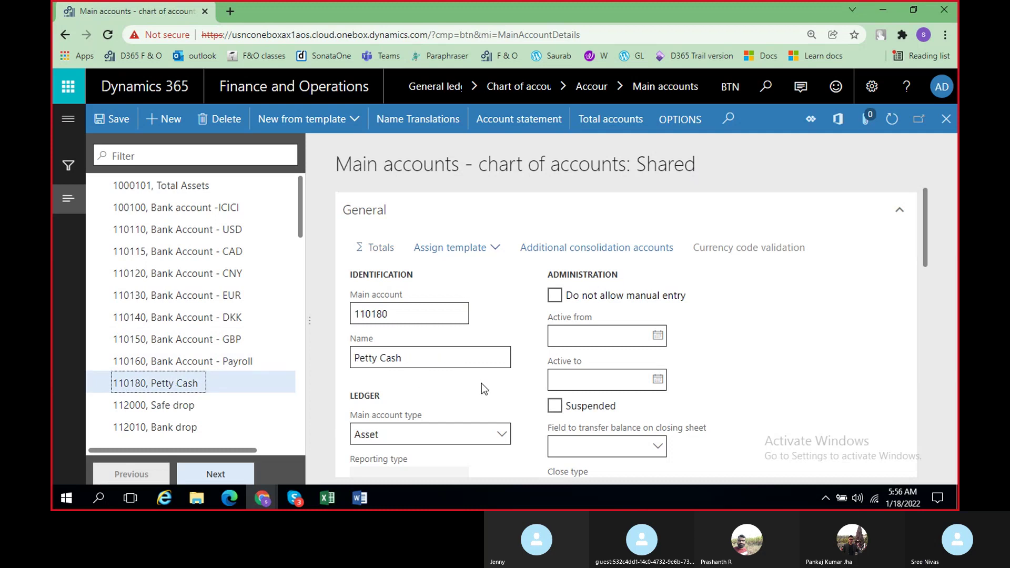
Examine the Petty Cash account's main account type and the main account categories available for it
{"action": "scroll", "coordinate": [476, 368], "scroll_direction": "down", "scroll_amount": 1}
{"action": "scroll", "coordinate": [469, 357], "scroll_direction": "down", "scroll_amount": 1}
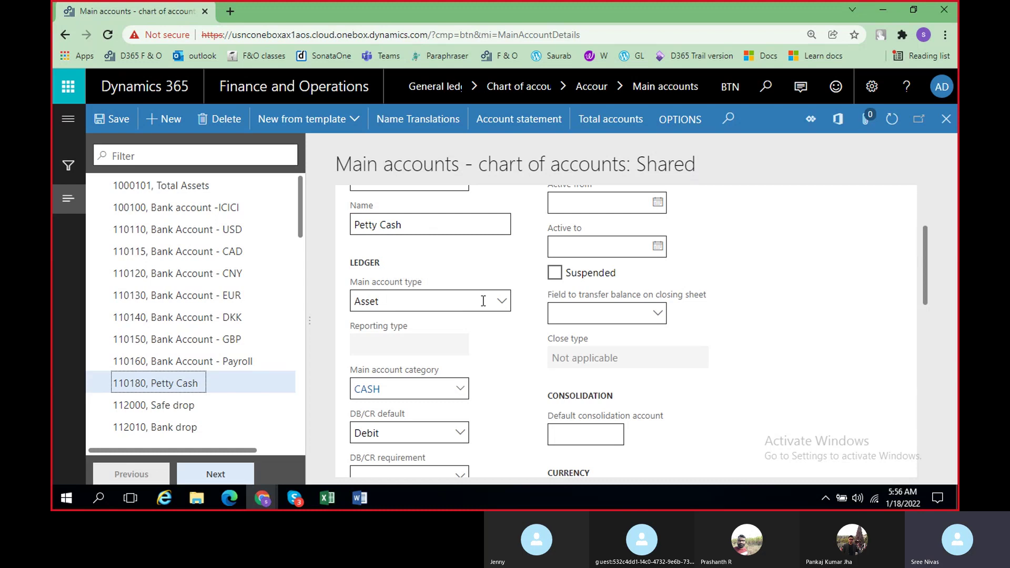
{"action": "left_click", "coordinate": [503, 304]}
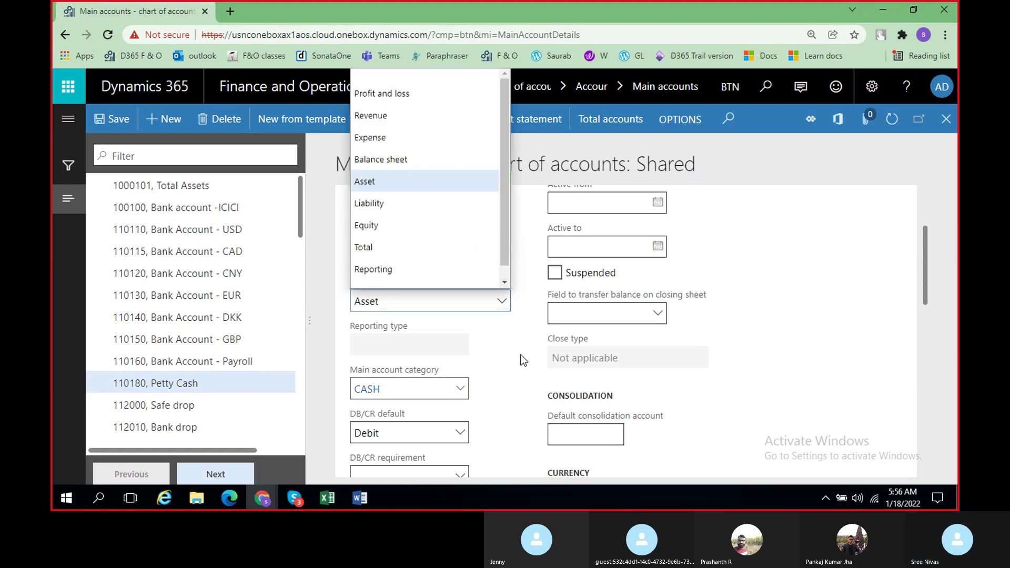
{"action": "scroll", "coordinate": [523, 360], "scroll_direction": "up", "scroll_amount": 3}
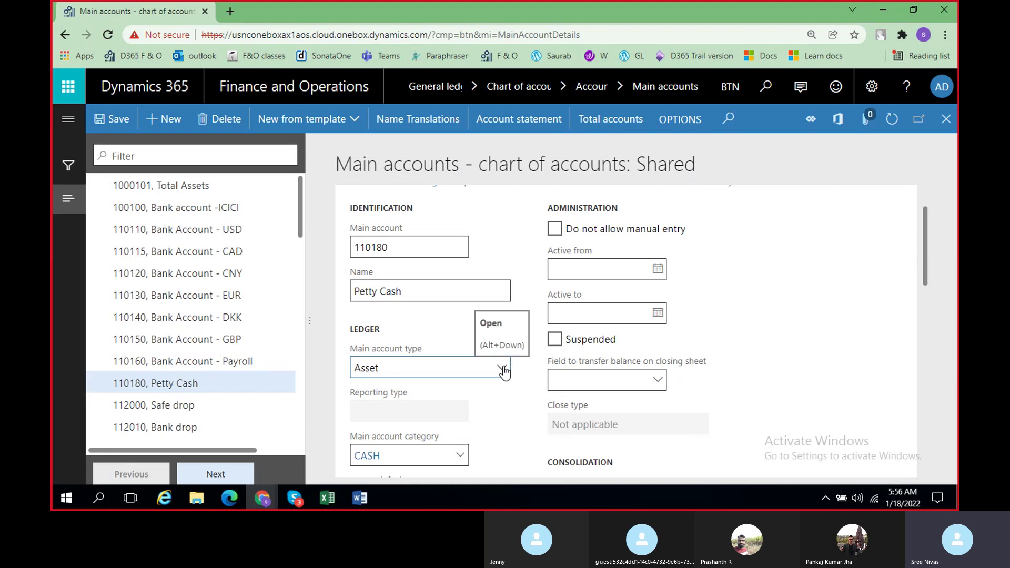
{"action": "scroll", "coordinate": [499, 386], "scroll_direction": "down", "scroll_amount": 3}
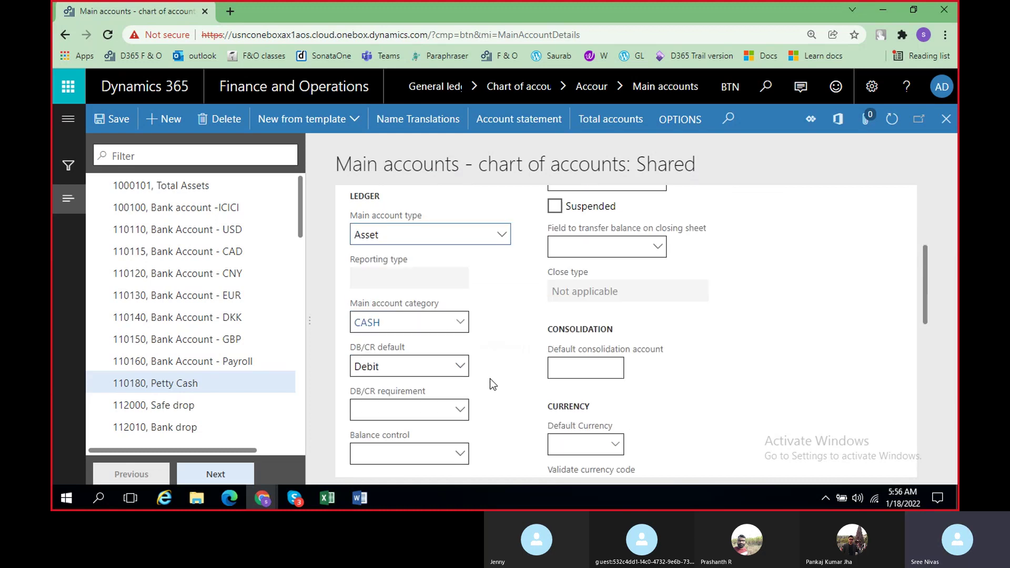
{"action": "left_click", "coordinate": [461, 326]}
{"action": "left_click", "coordinate": [463, 327]}
{"action": "left_click", "coordinate": [491, 336]}
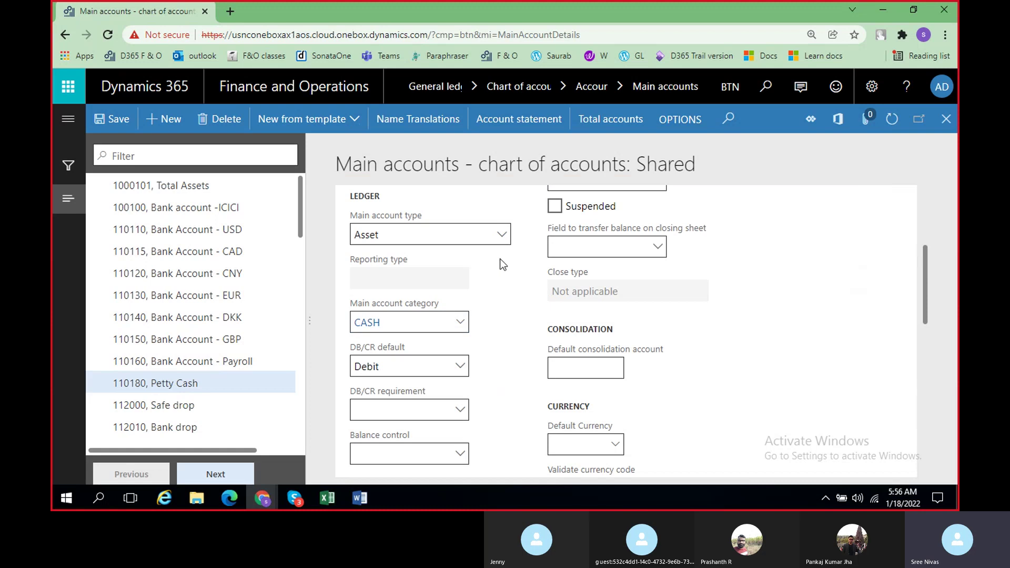
{"action": "left_click", "coordinate": [461, 325]}
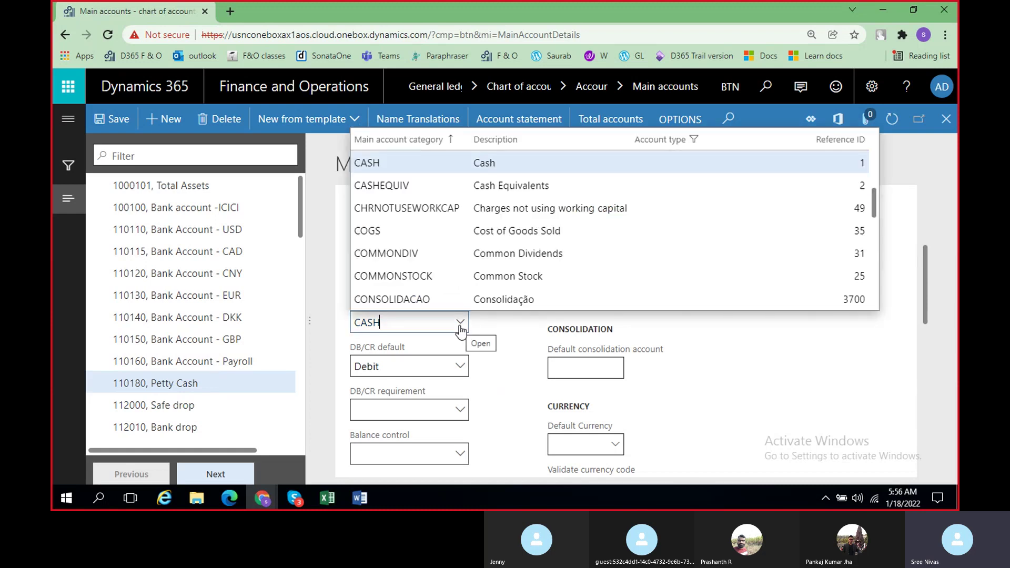